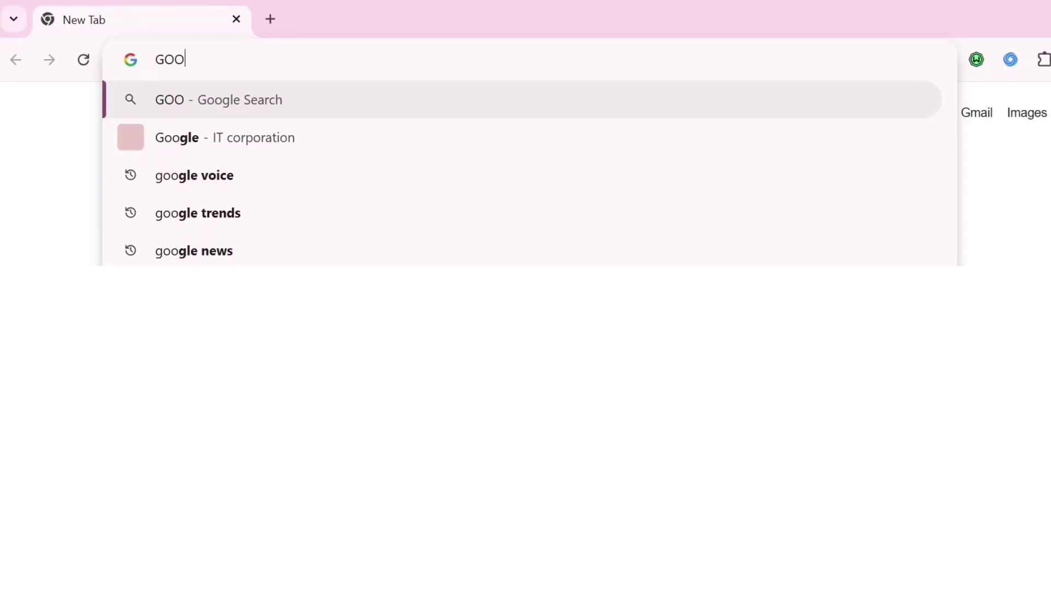
Search Google for 'google voice' and open the Google Voice calls page
click(254, 183)
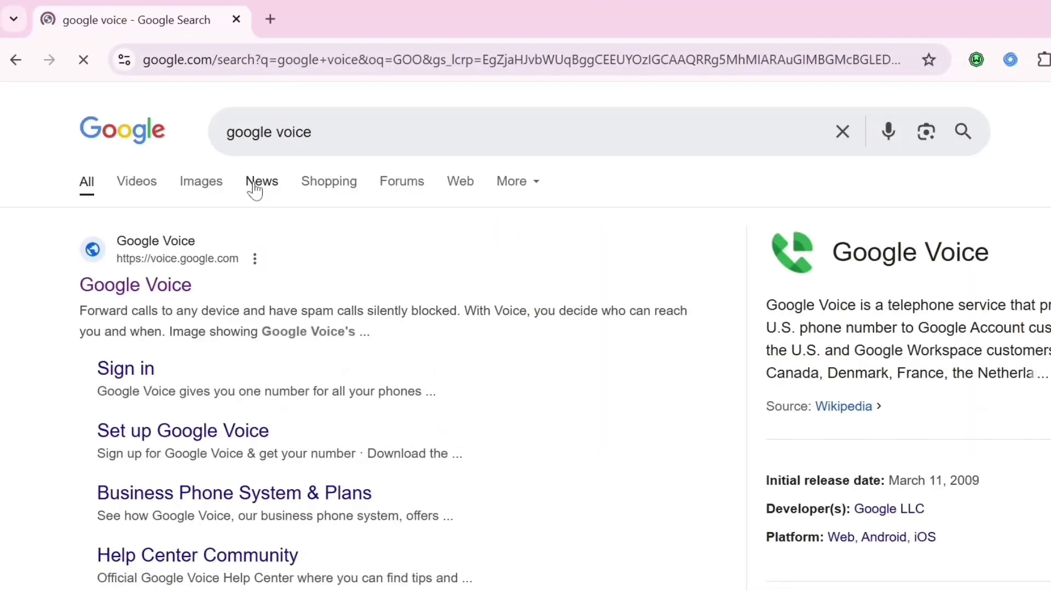
click(188, 289)
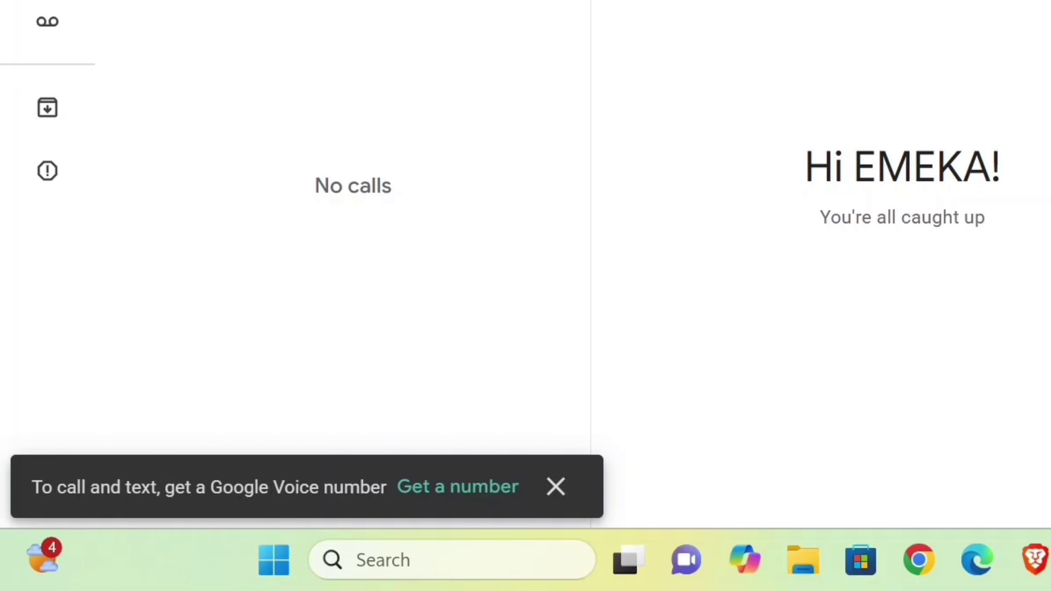
Start getting a Google Voice number and review the city search and US mobile number requirements
click(444, 494)
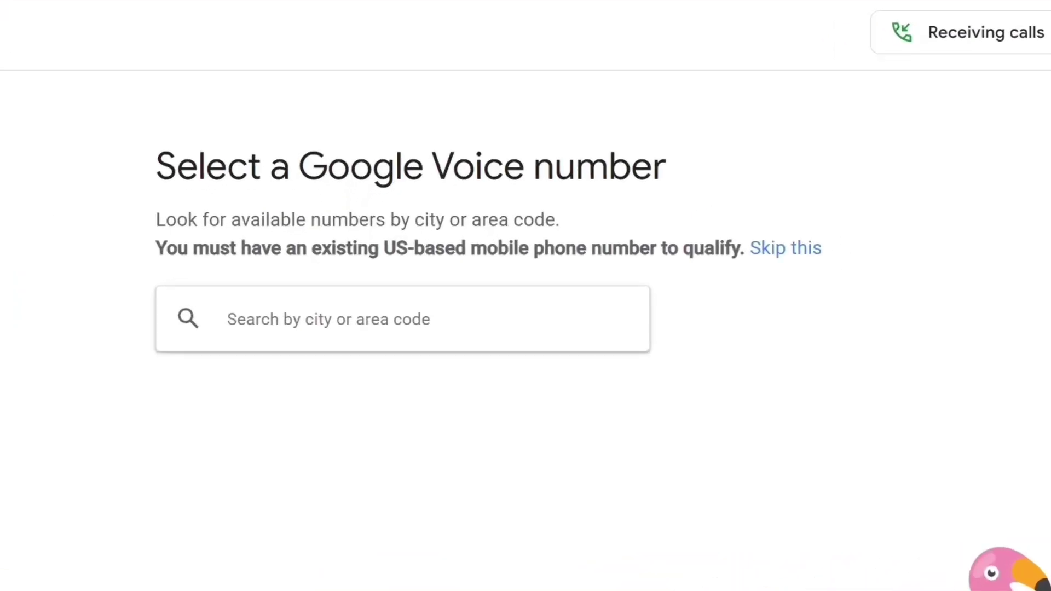
drag(150, 167, 858, 159)
drag(158, 219, 582, 216)
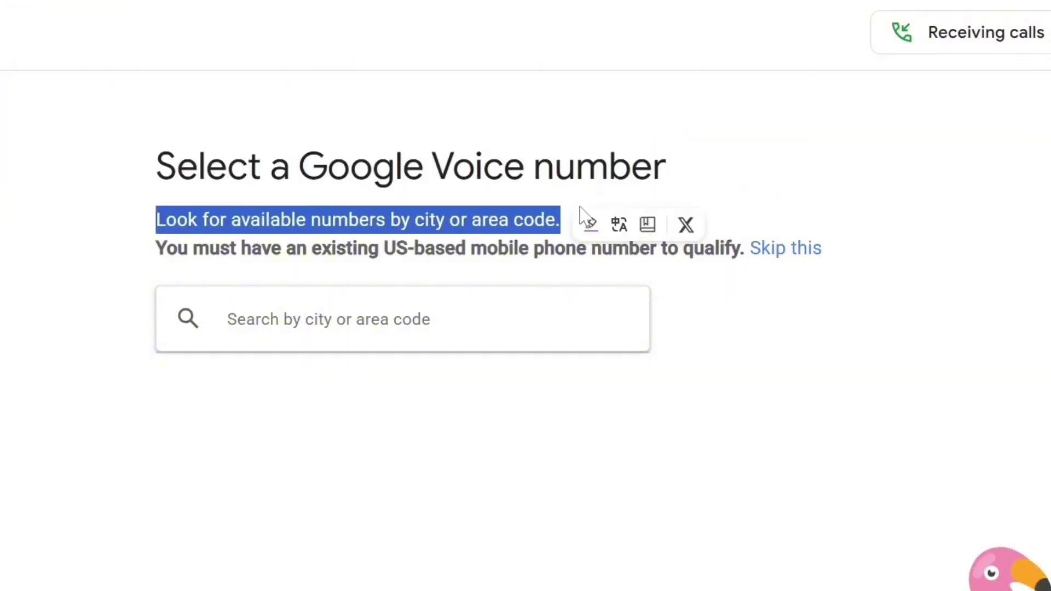
drag(155, 252, 782, 299)
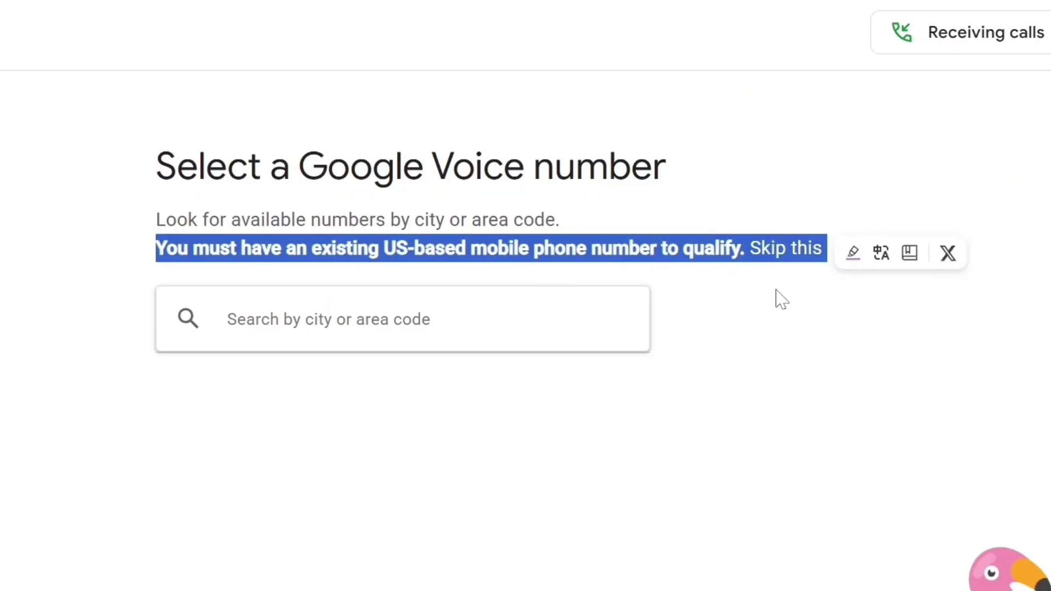
click(781, 299)
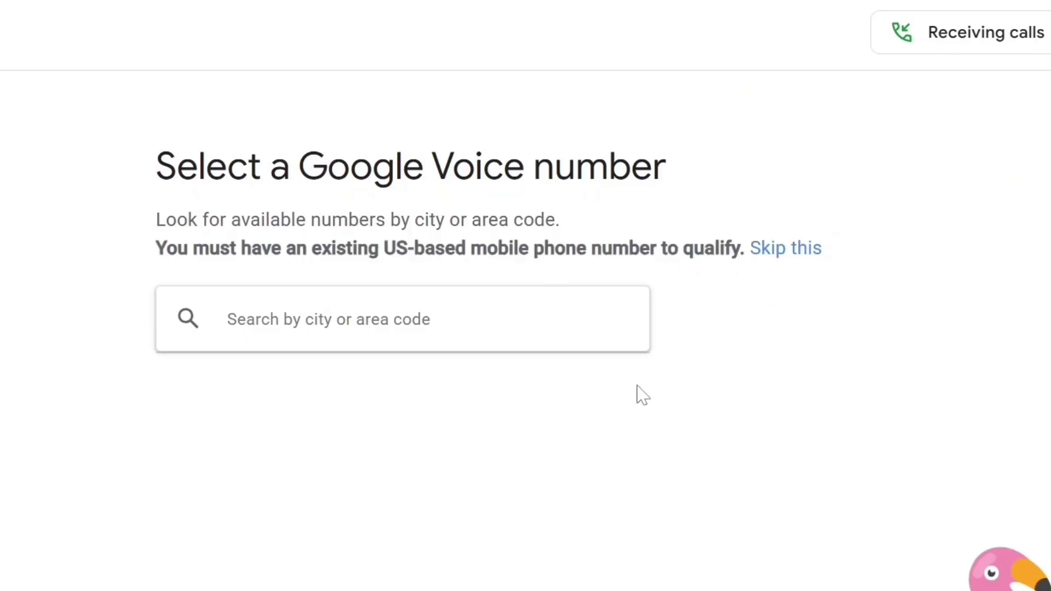
Try area codes 56, 67 and 92 in the city or area code search
click(228, 319)
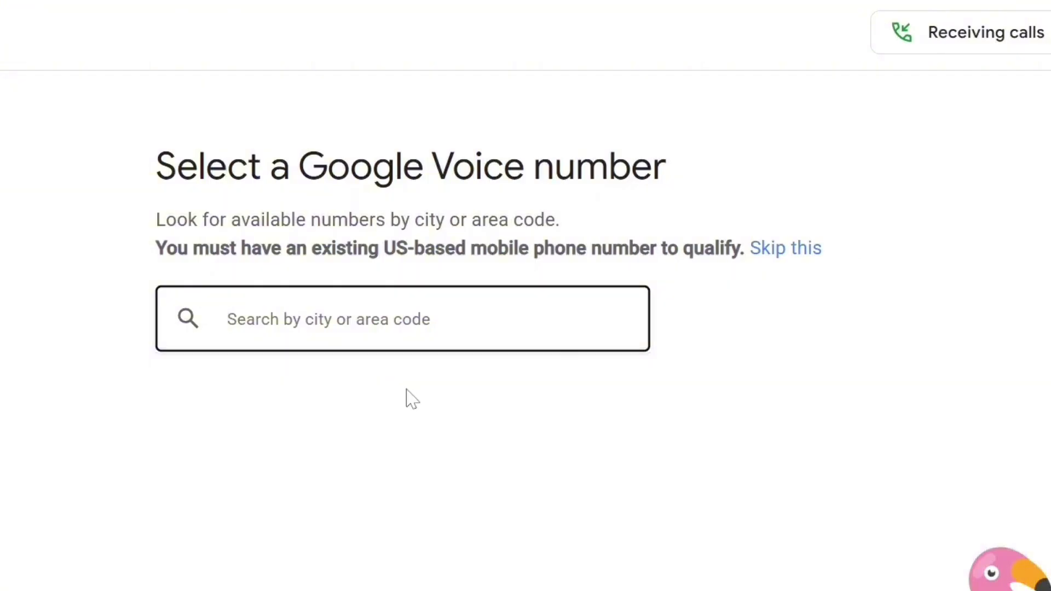
text(56)
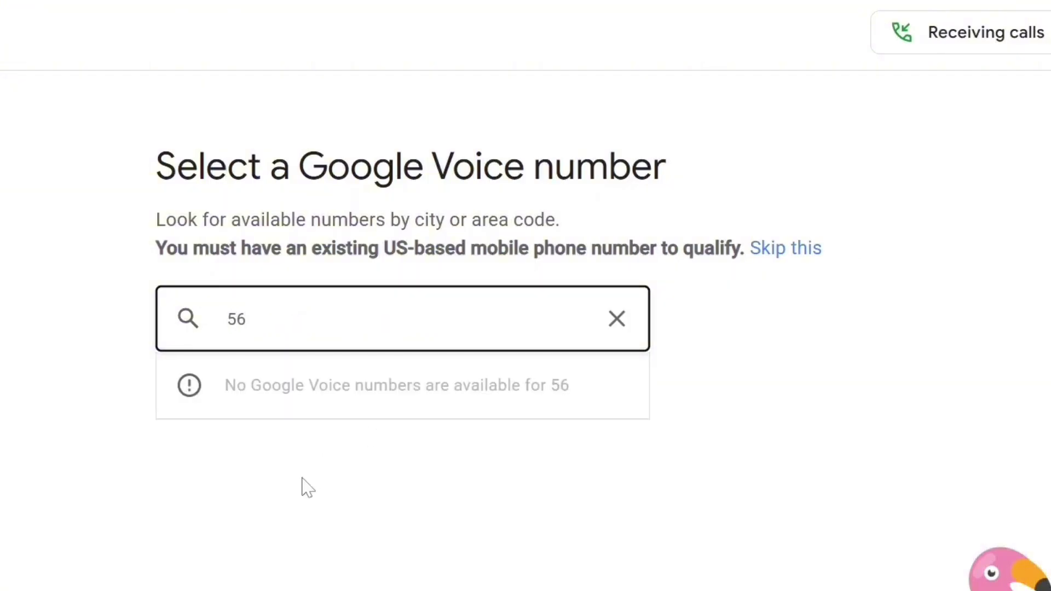
key(BackSpace)
key(BackSpace)
text(67)
key(BackSpace)
key(BackSpace)
text(92)
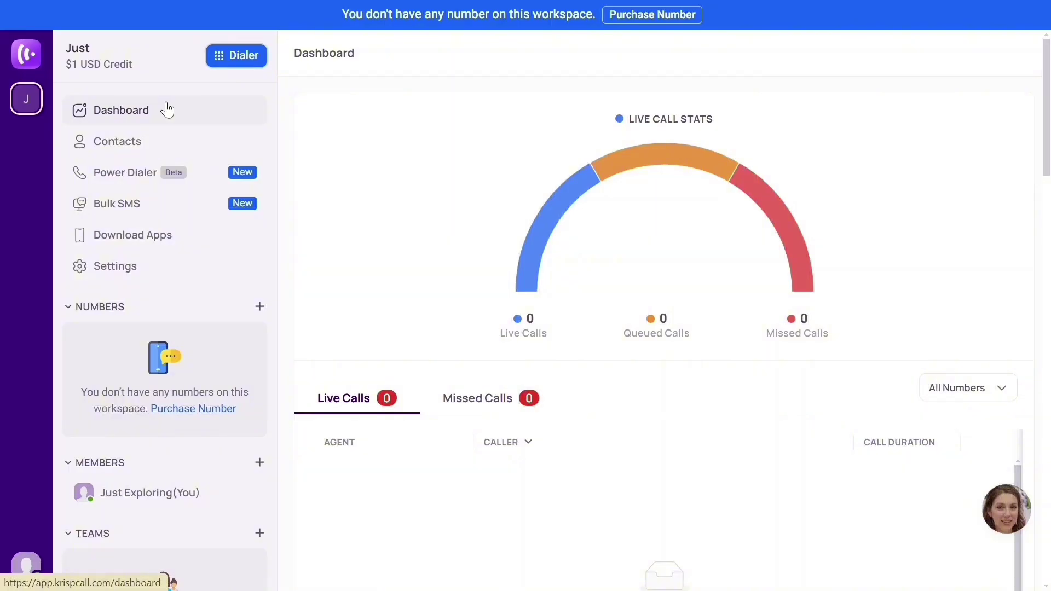
View the KrispCall app downloads page, toggle the NUMBERS section, then go to My Account settings
click(167, 110)
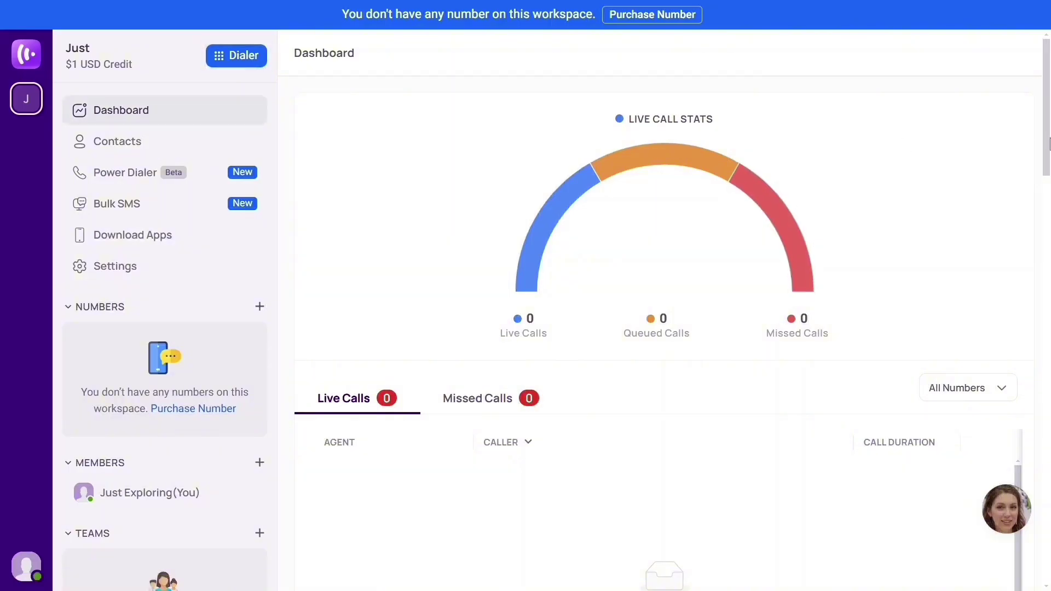
click(106, 234)
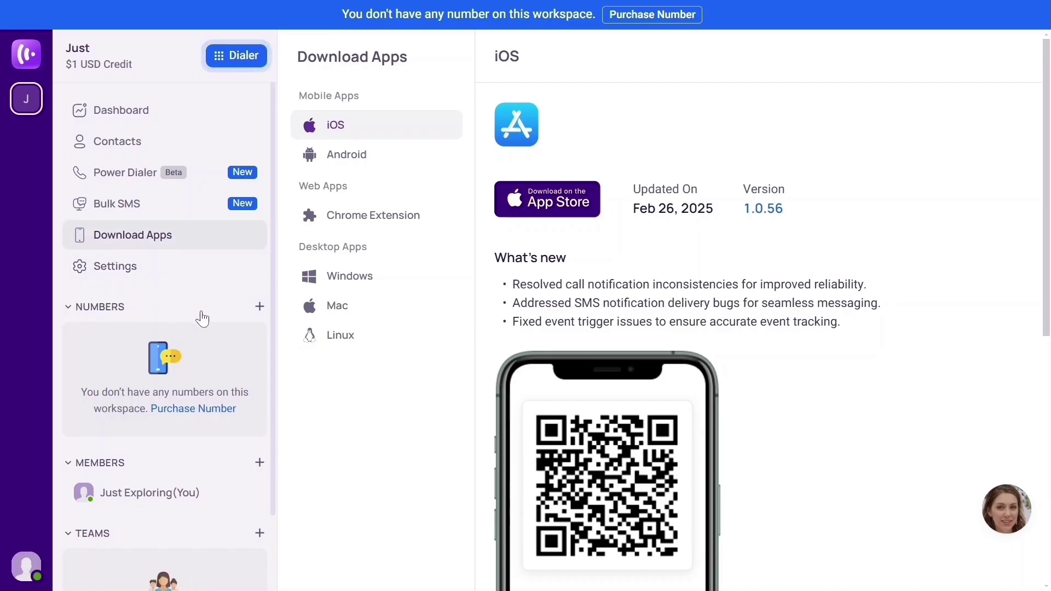
click(69, 308)
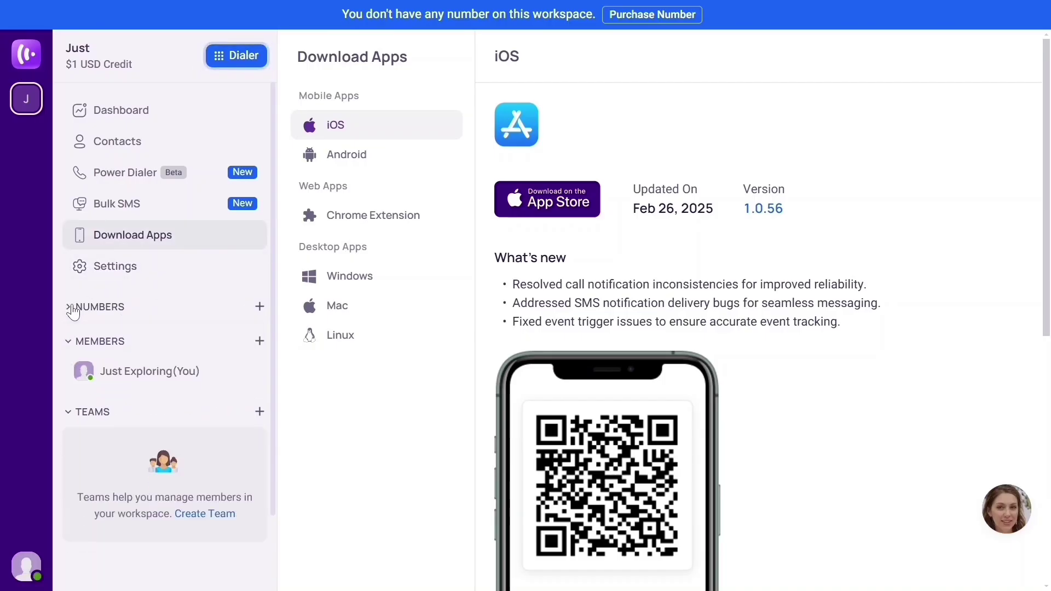
click(72, 308)
click(72, 309)
click(199, 274)
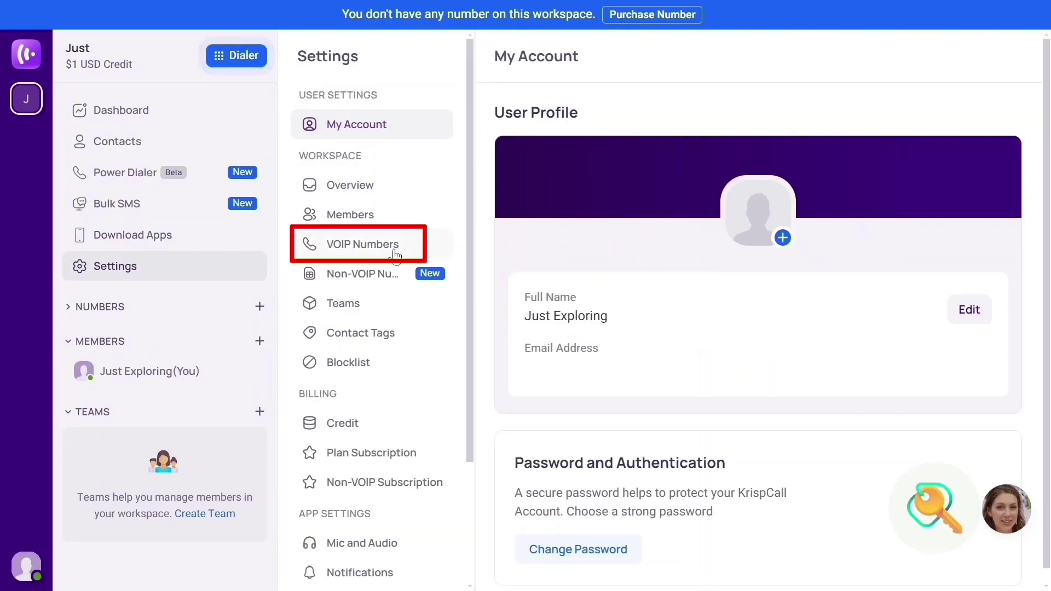
View the workspace's VOIP Numbers page, which shows No Number yet
click(399, 256)
drag(705, 373, 907, 379)
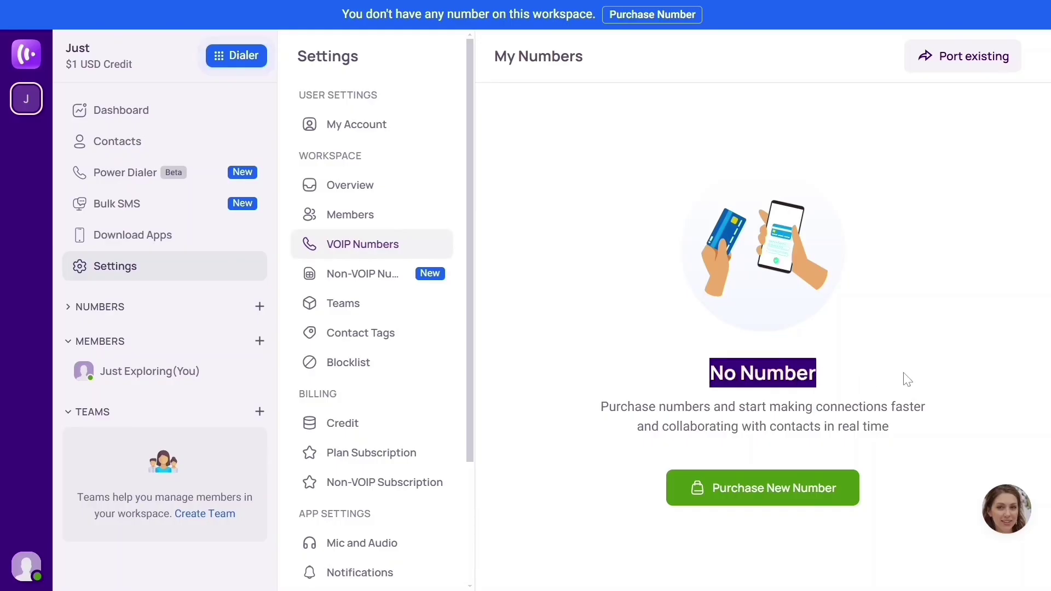
drag(601, 405, 965, 426)
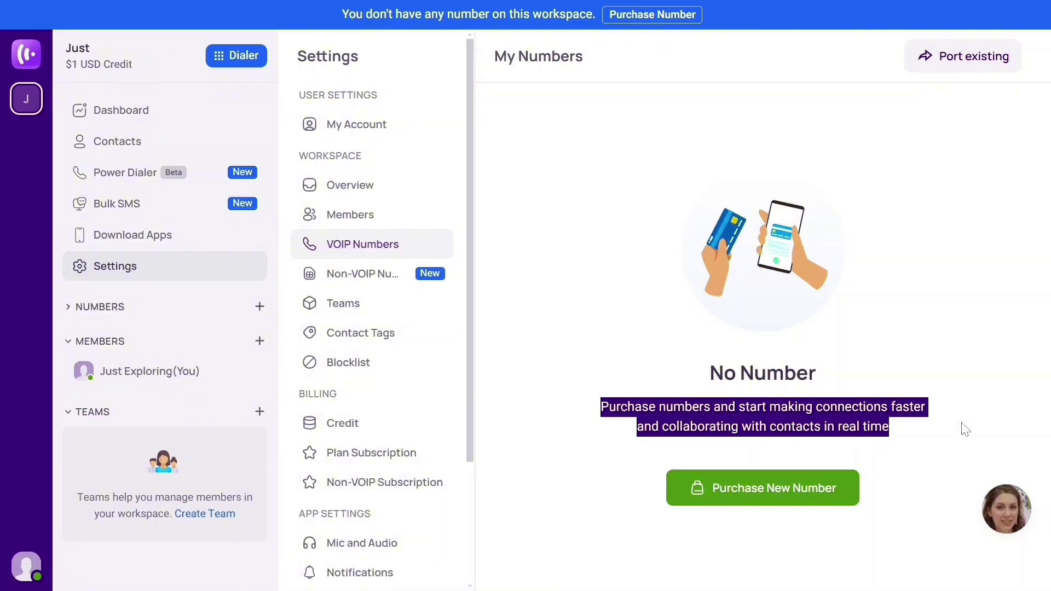
click(965, 430)
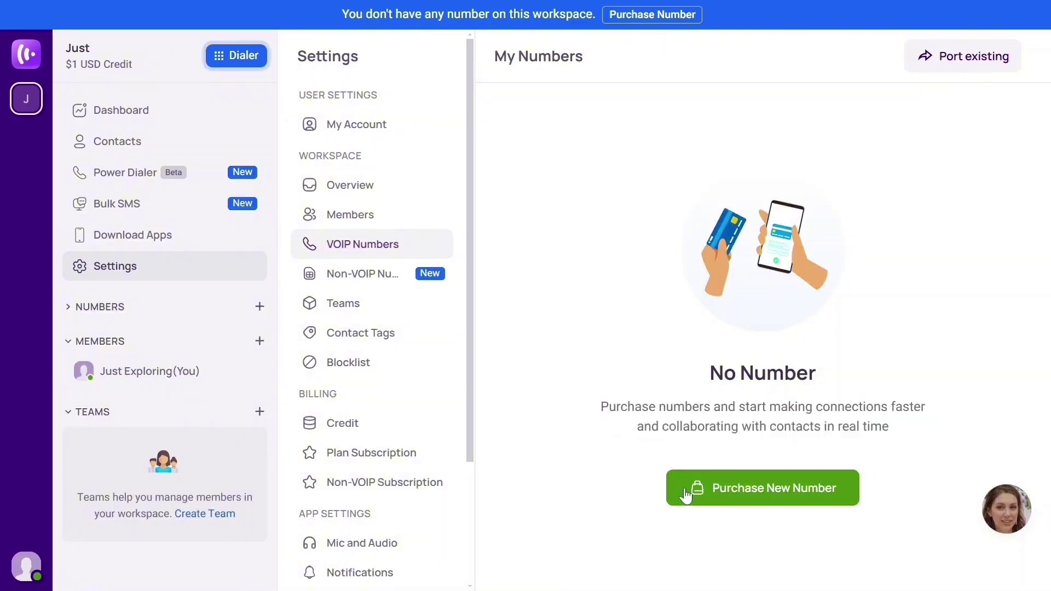
Start purchasing a new number and open the Select Country list
click(773, 502)
drag(495, 108, 610, 105)
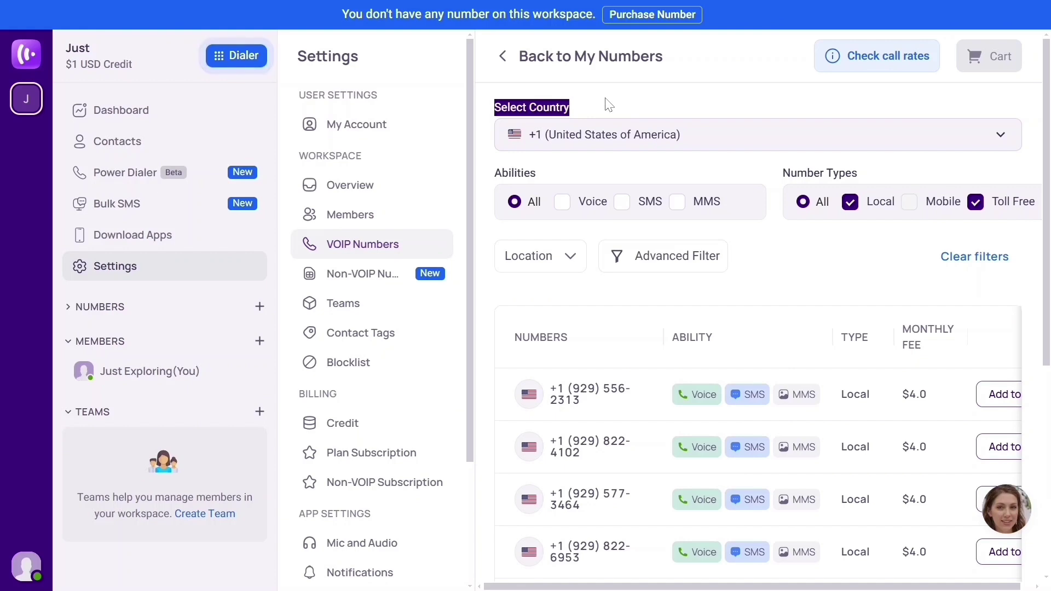
click(609, 105)
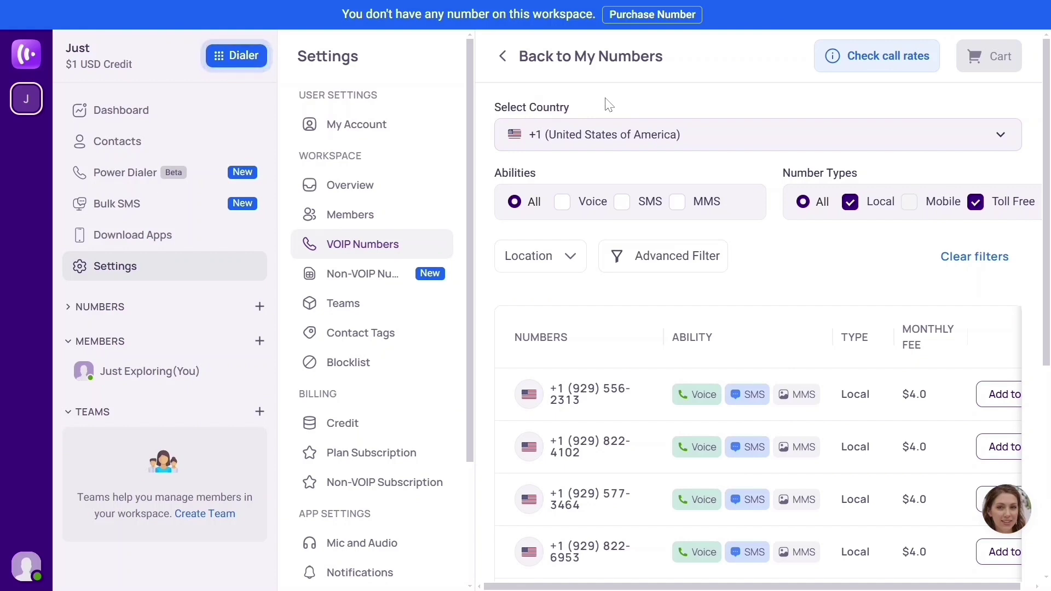
click(1009, 139)
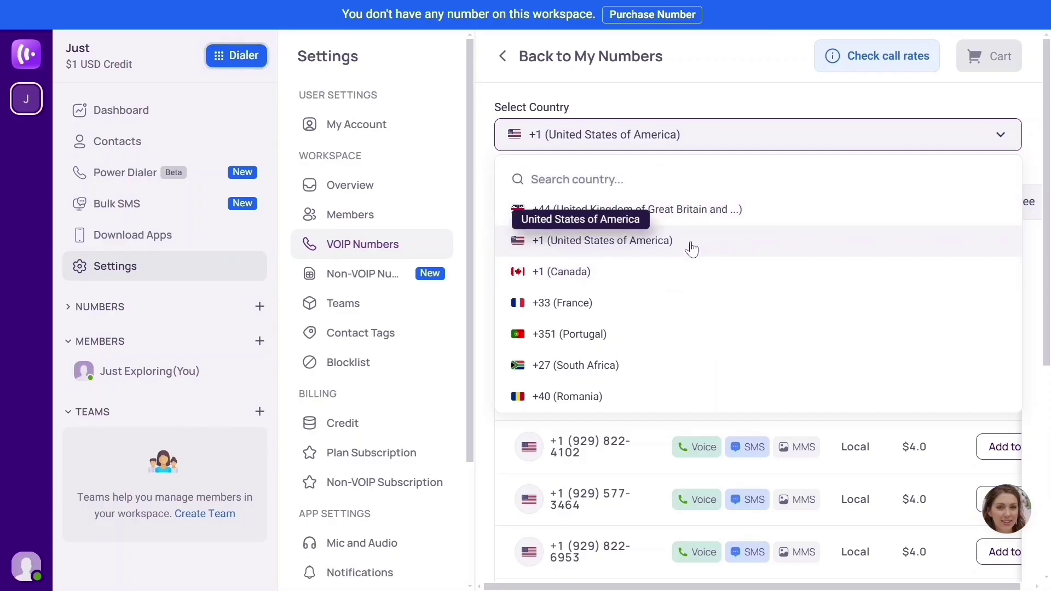
Keep United States of America as the country and review the Abilities and Number Types filters
click(691, 248)
drag(494, 174, 556, 173)
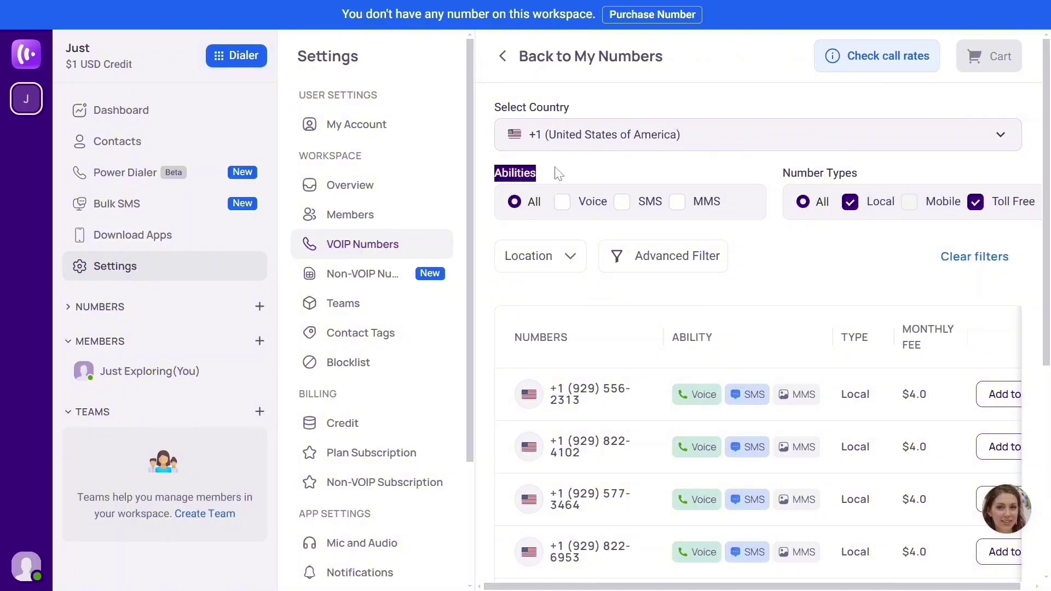
click(556, 173)
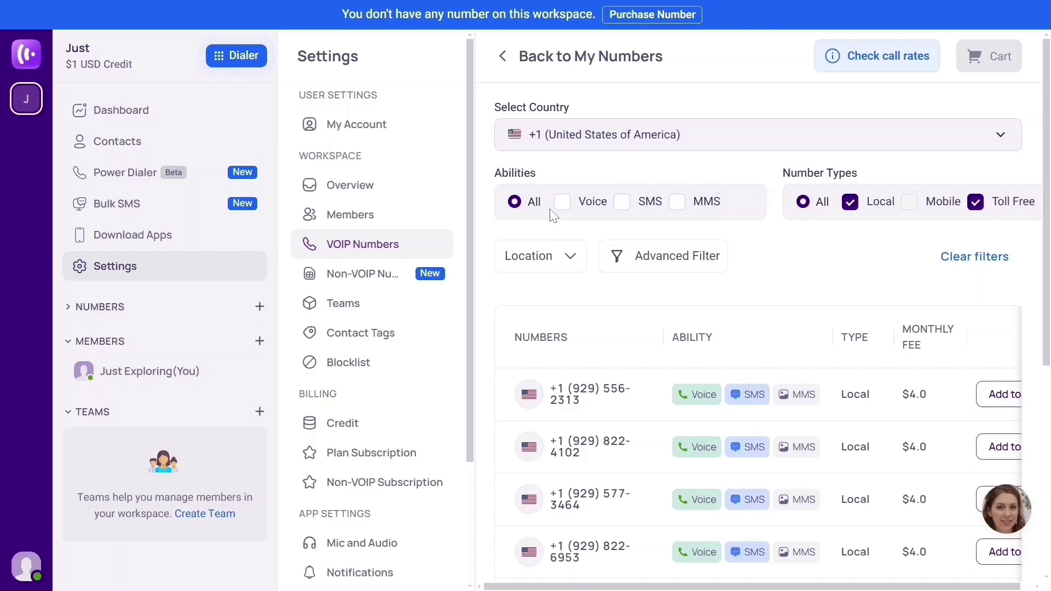
drag(782, 173, 887, 183)
click(891, 185)
Set the location to New York City and update the numbers list
click(570, 262)
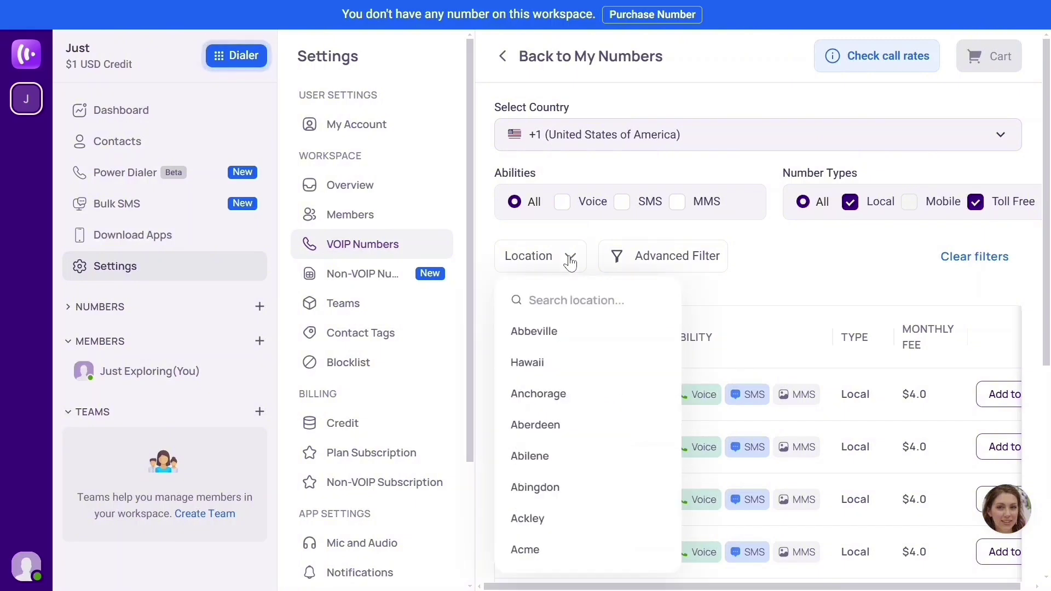
text(NEW Y)
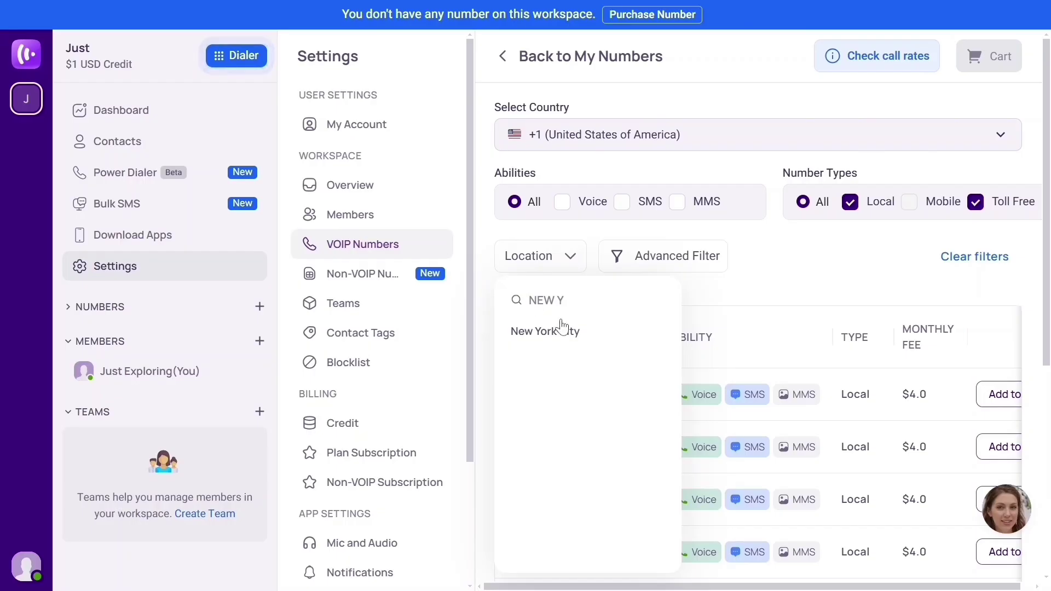
click(567, 331)
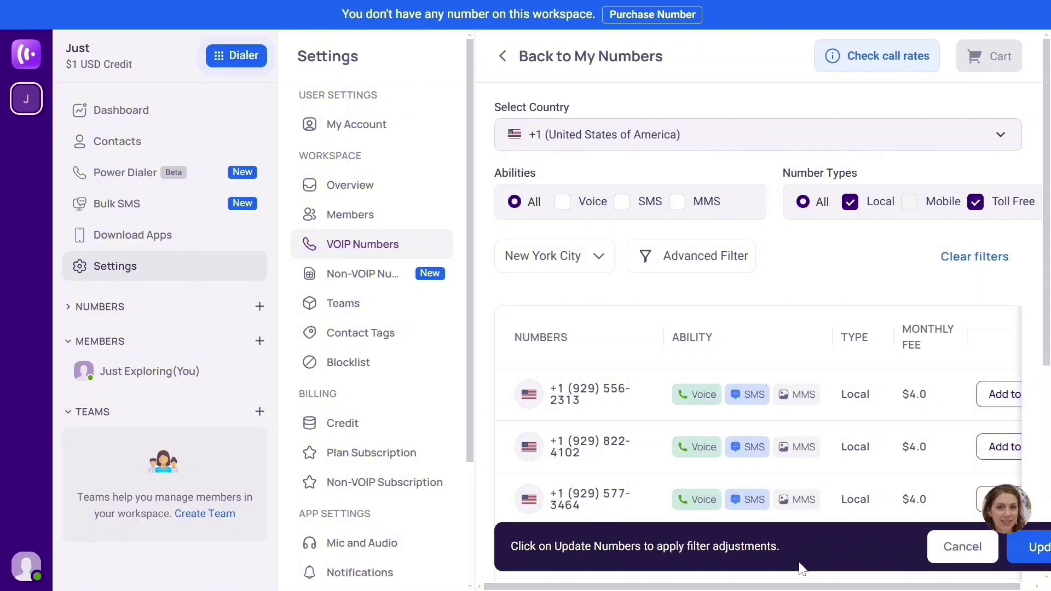
click(1018, 558)
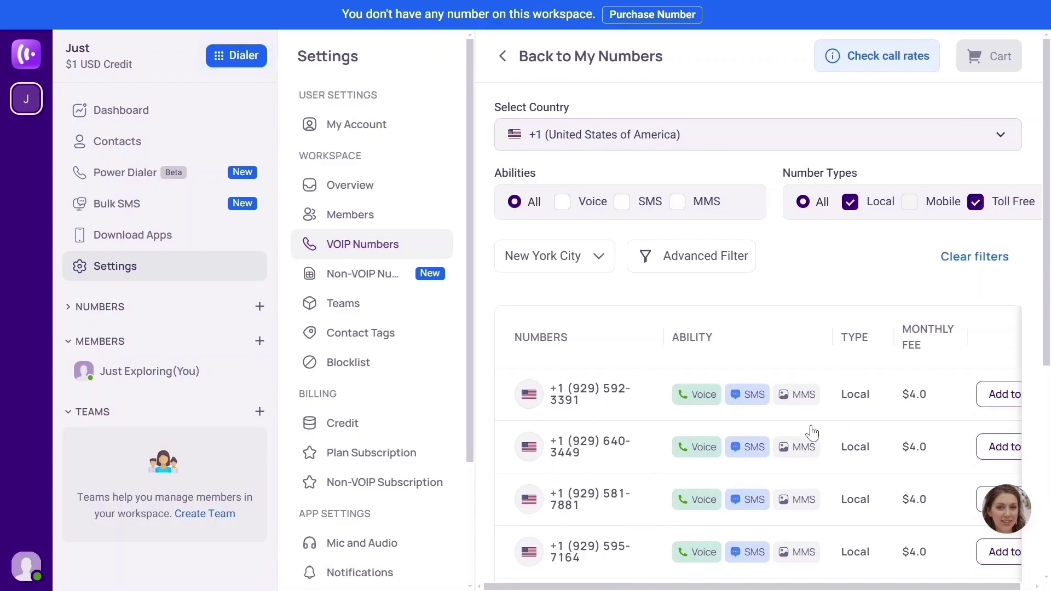
Search the advanced filter for numbers containing 561, then clear all search filters
click(703, 267)
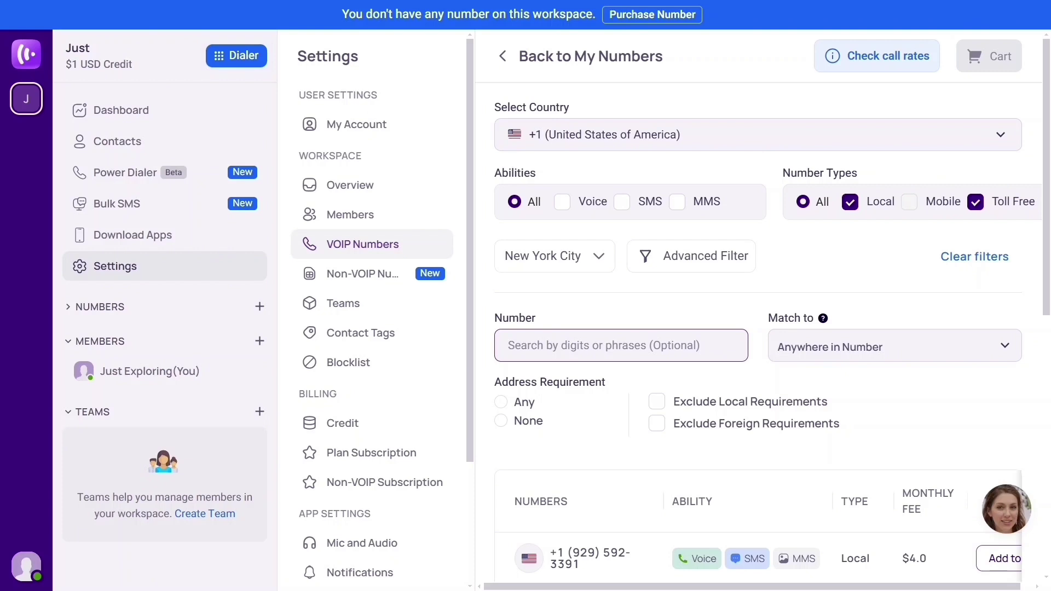
text(561)
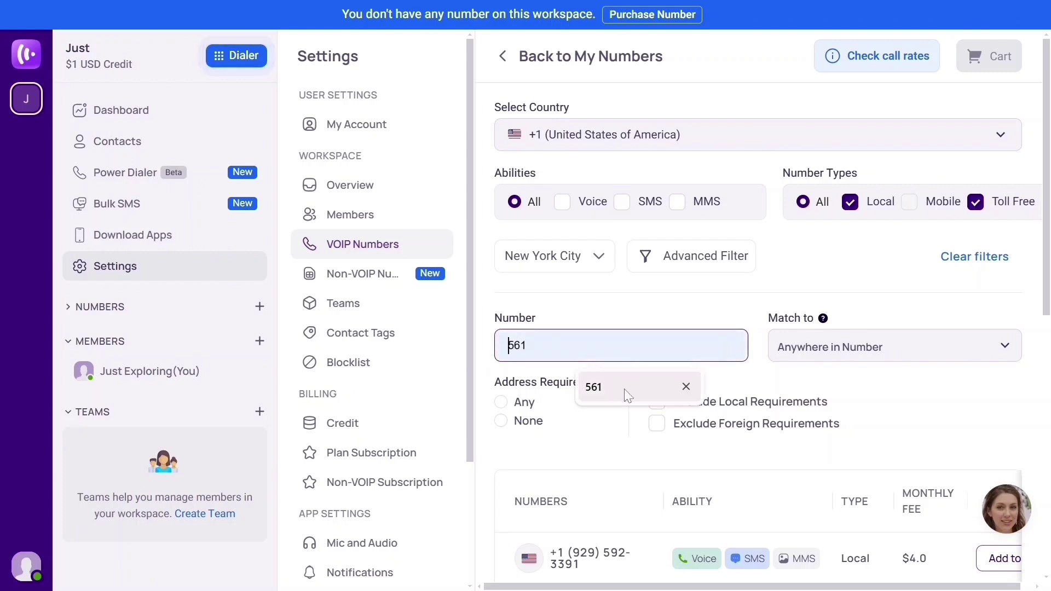
click(628, 395)
click(1035, 547)
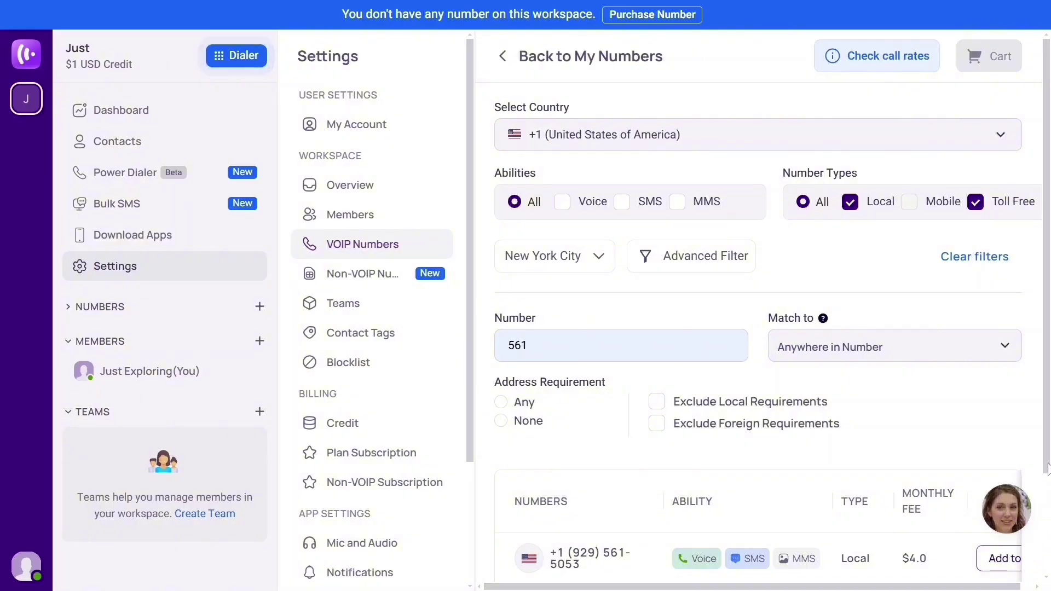
drag(1048, 469, 1049, 547)
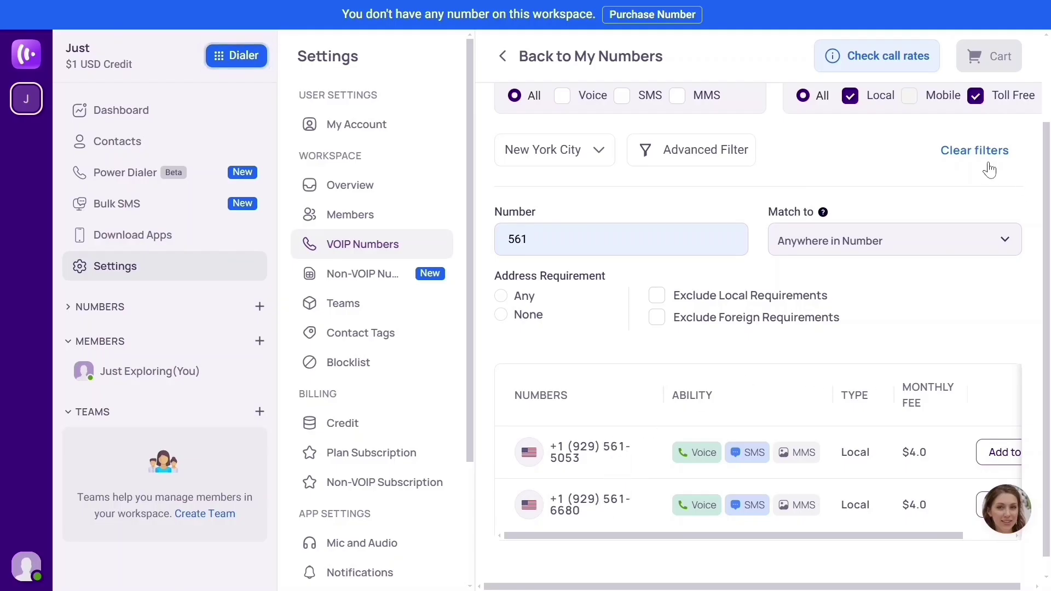
click(989, 159)
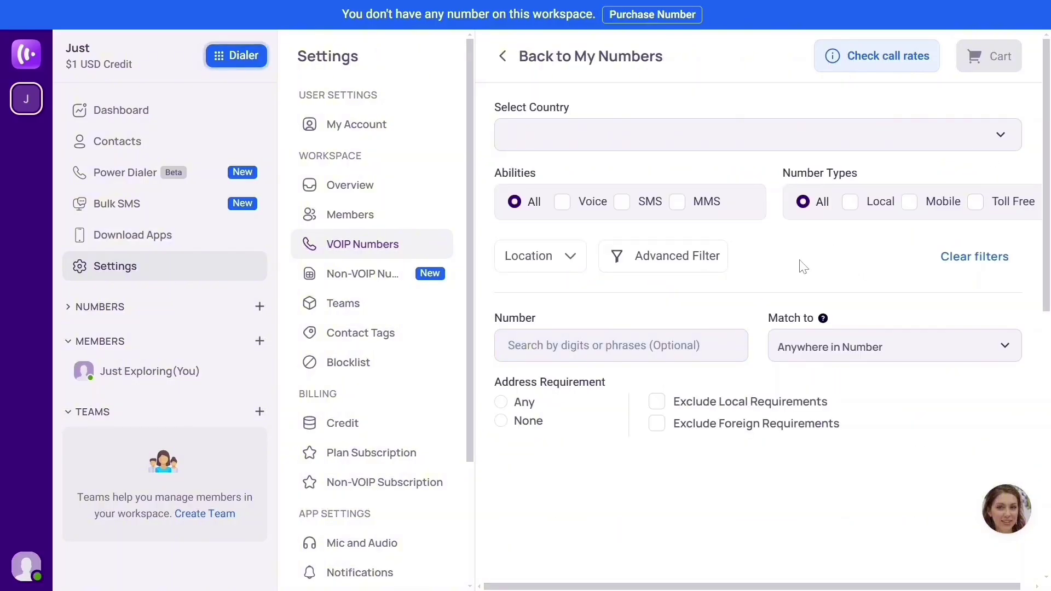
Filter numbers to United States and New York City, then show the second results page
click(1004, 134)
click(711, 244)
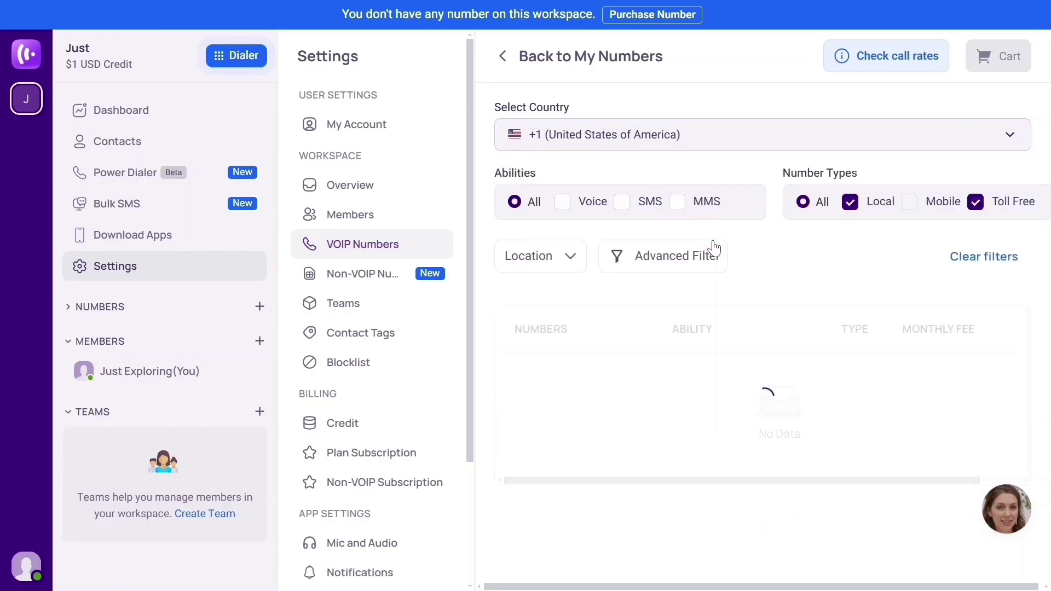
click(569, 256)
text(NEW YO)
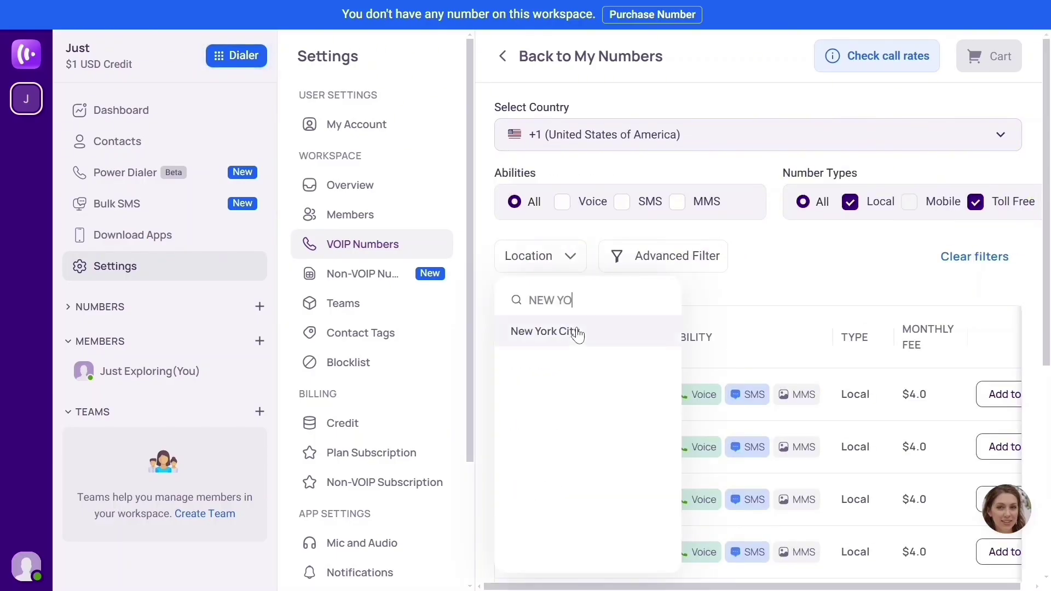
click(573, 332)
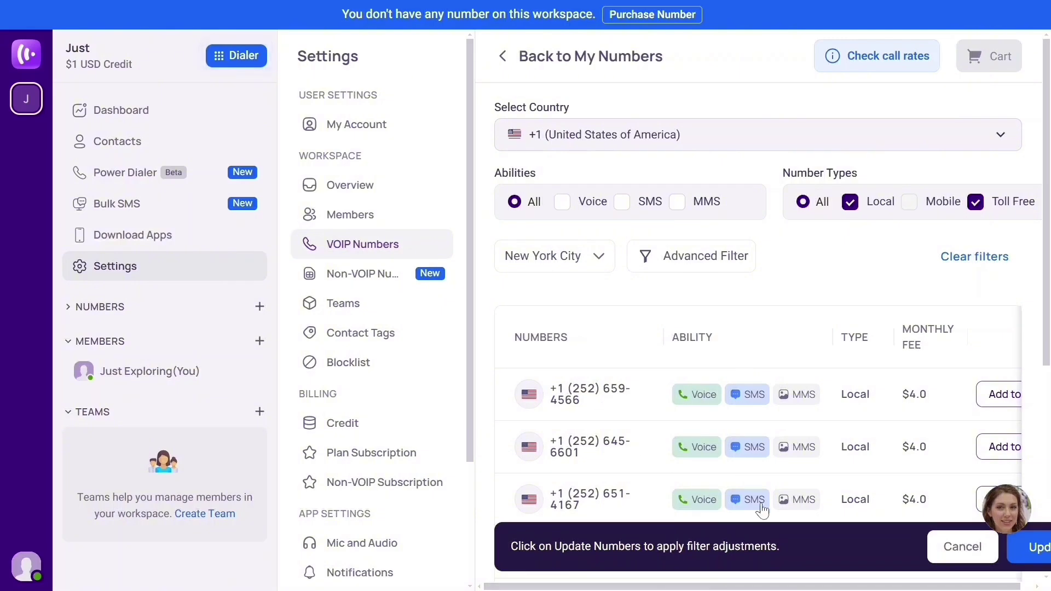
click(1039, 547)
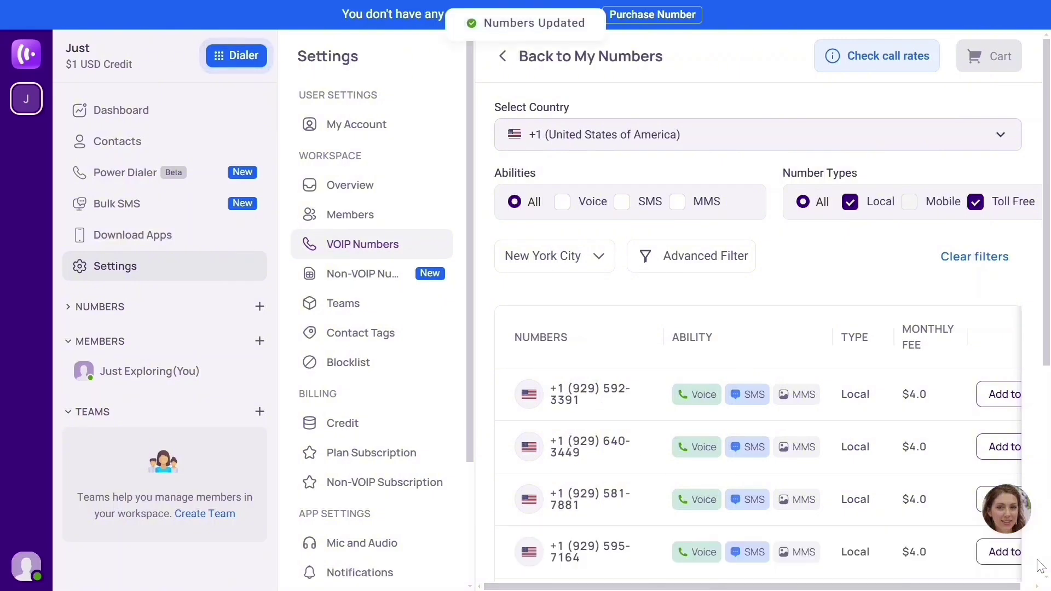
scroll(1010, 557, down, 5)
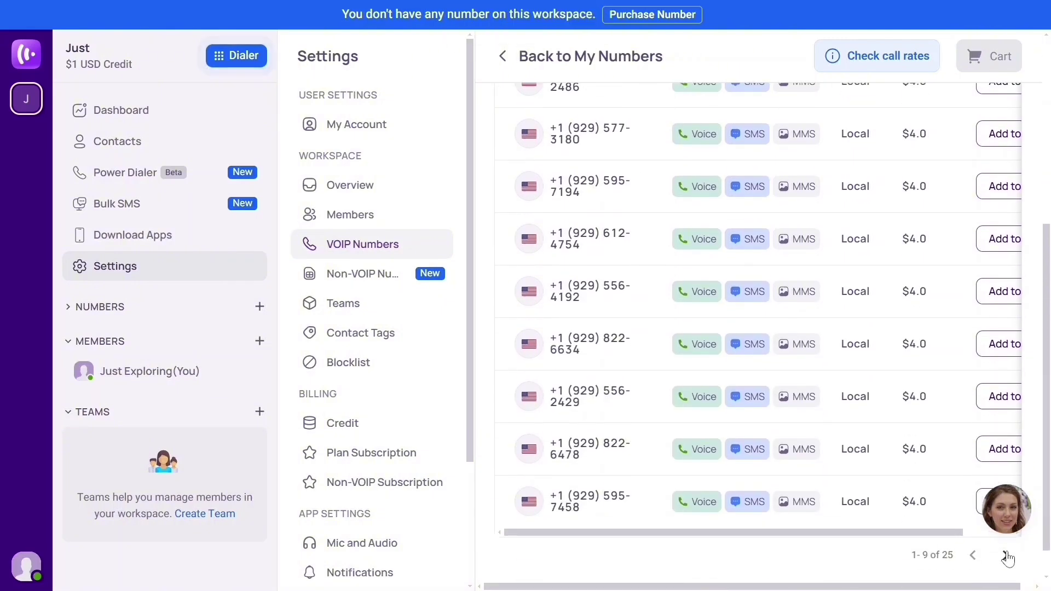
click(1007, 555)
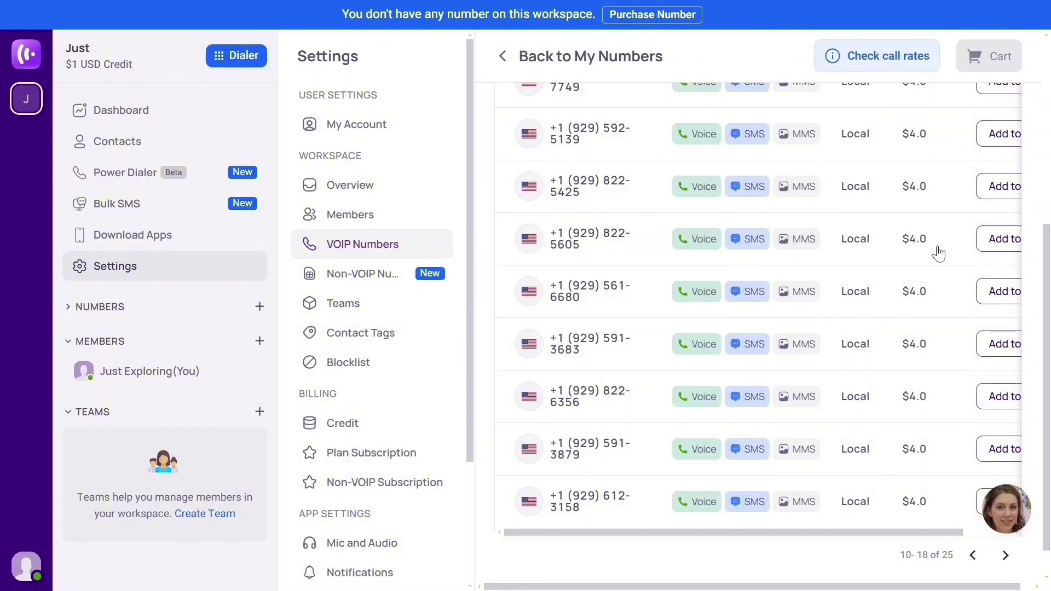
Add a New York City 929 number named JUST EXPLORING to the cart and review the cart
click(996, 251)
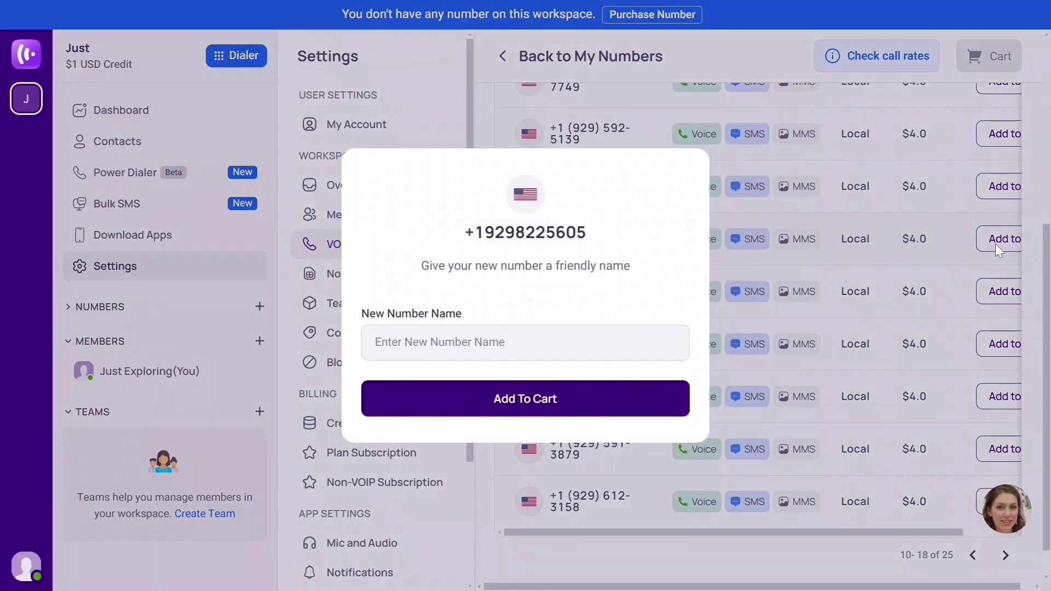
drag(422, 268, 698, 268)
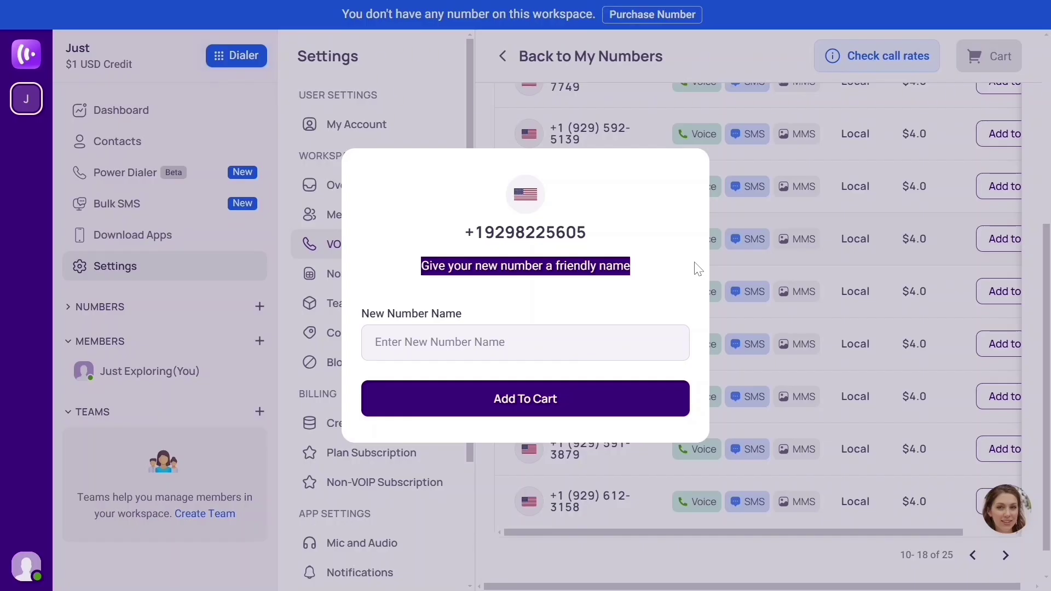
drag(362, 313, 485, 323)
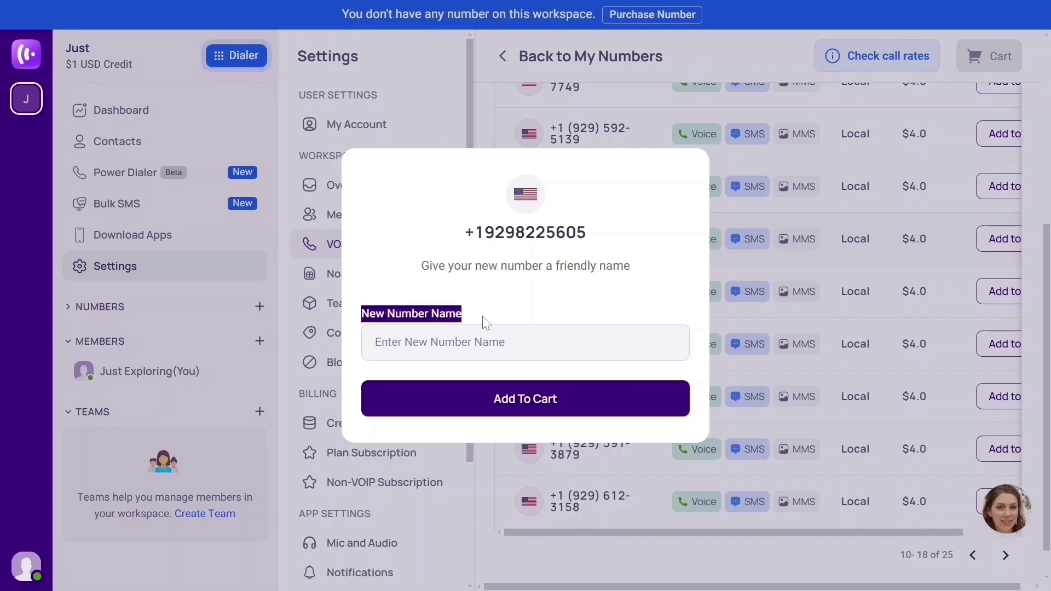
click(486, 336)
click(509, 383)
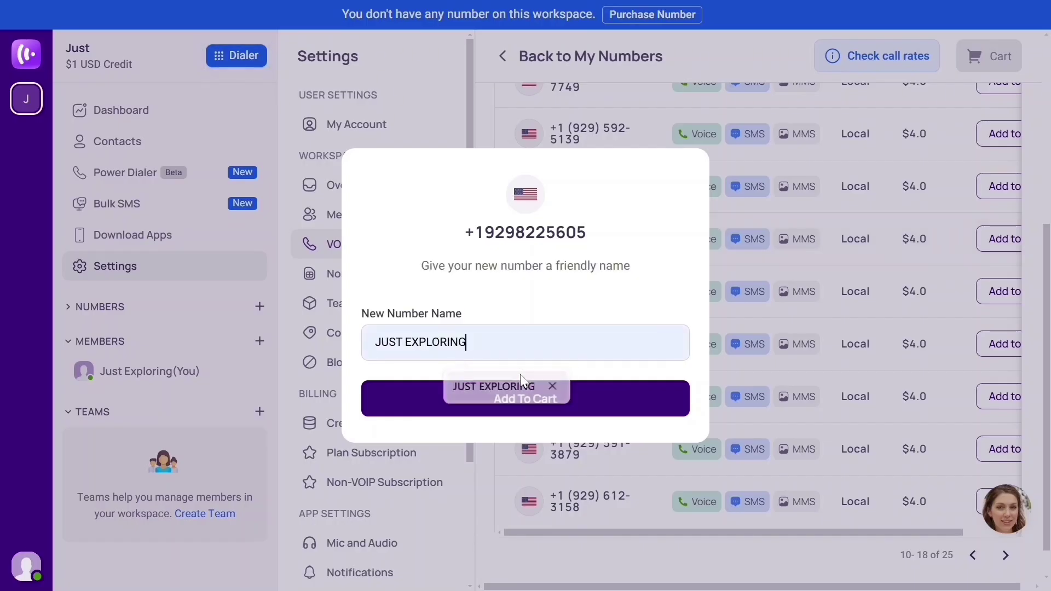
click(611, 411)
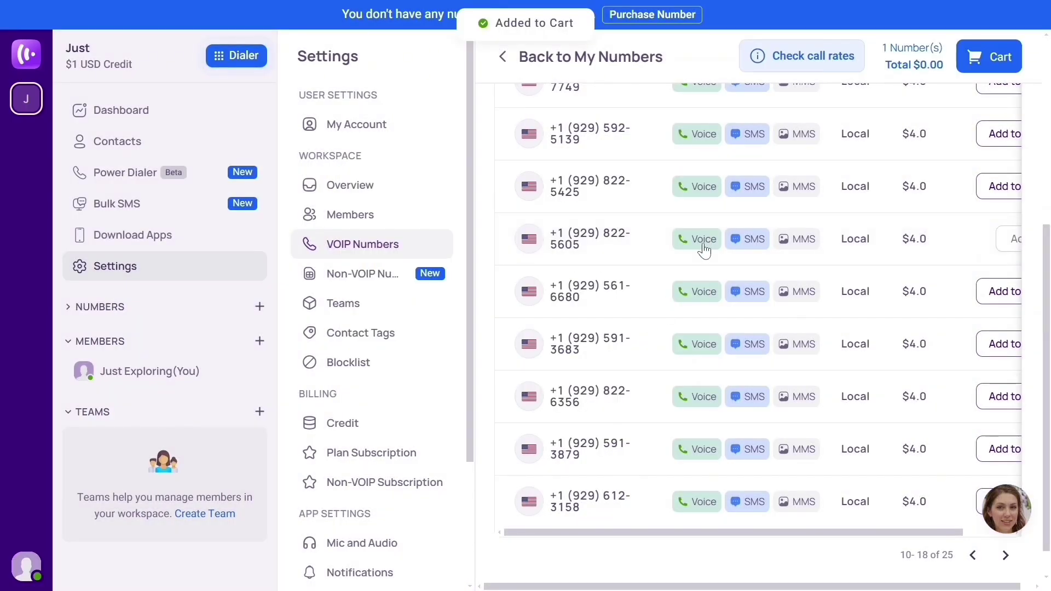
click(1012, 59)
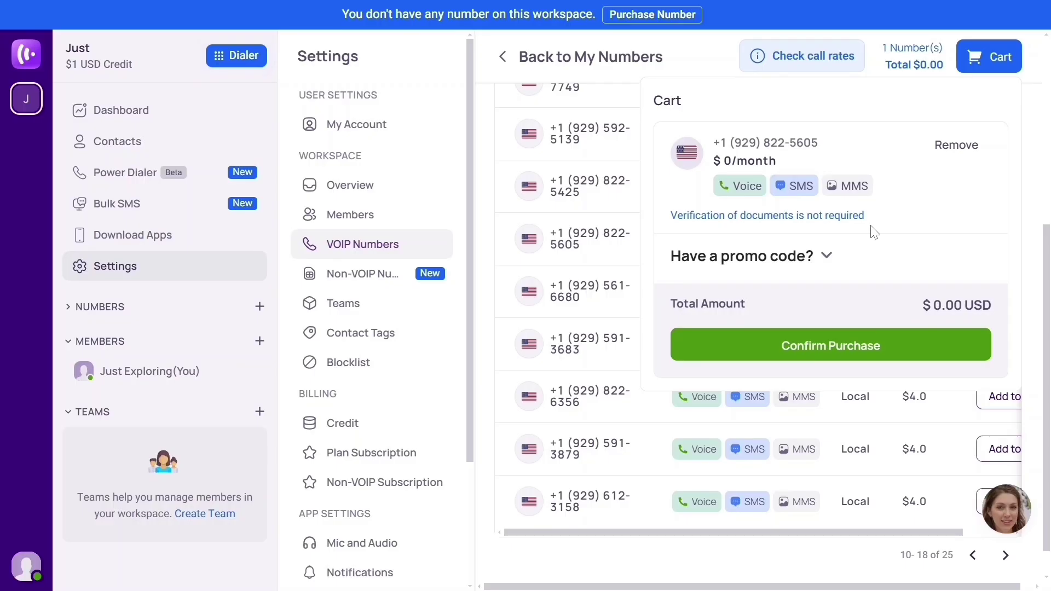
drag(758, 324, 904, 359)
Confirm the purchase, dismiss the success message, and check the JUST EXPLORING number's sidebar options
click(902, 356)
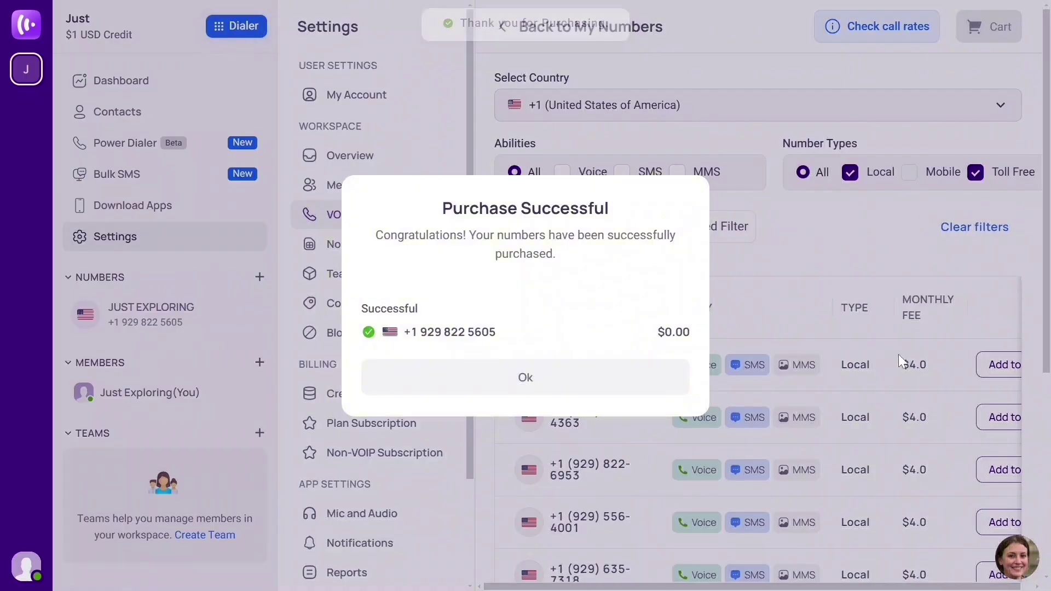
click(584, 394)
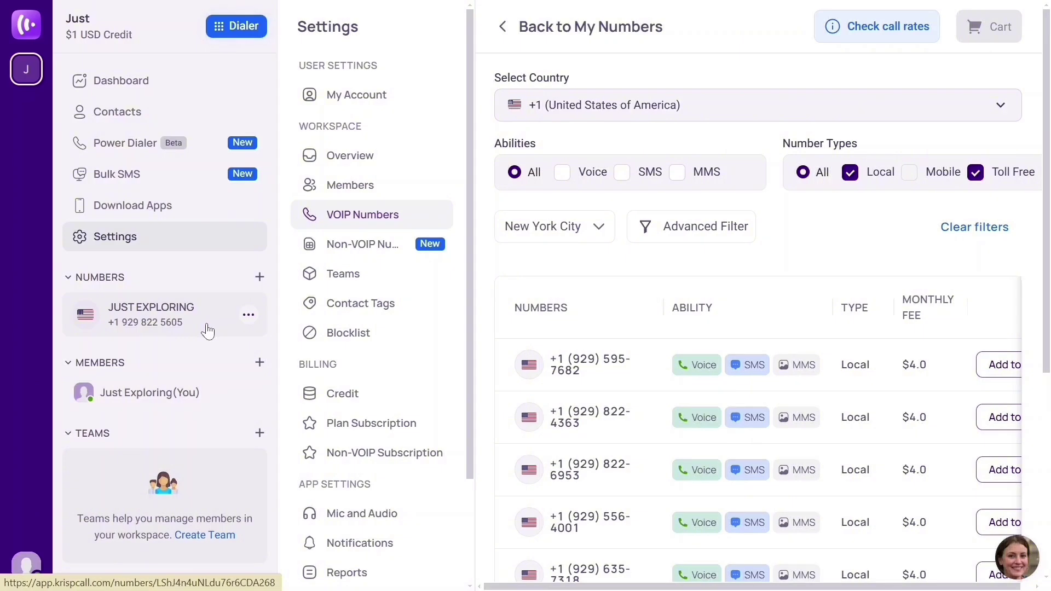
click(250, 317)
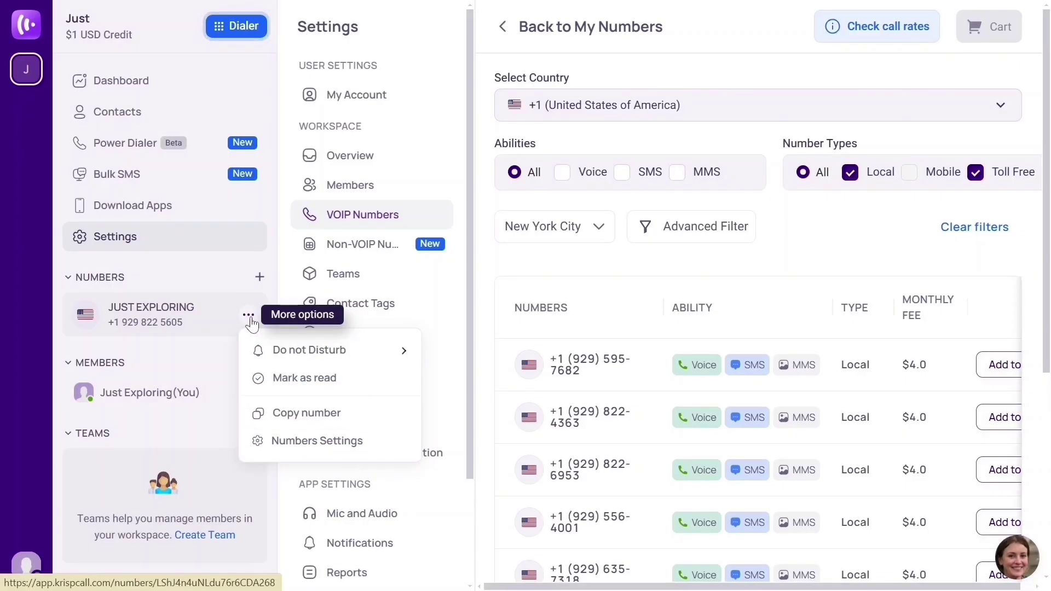
key(Escape)
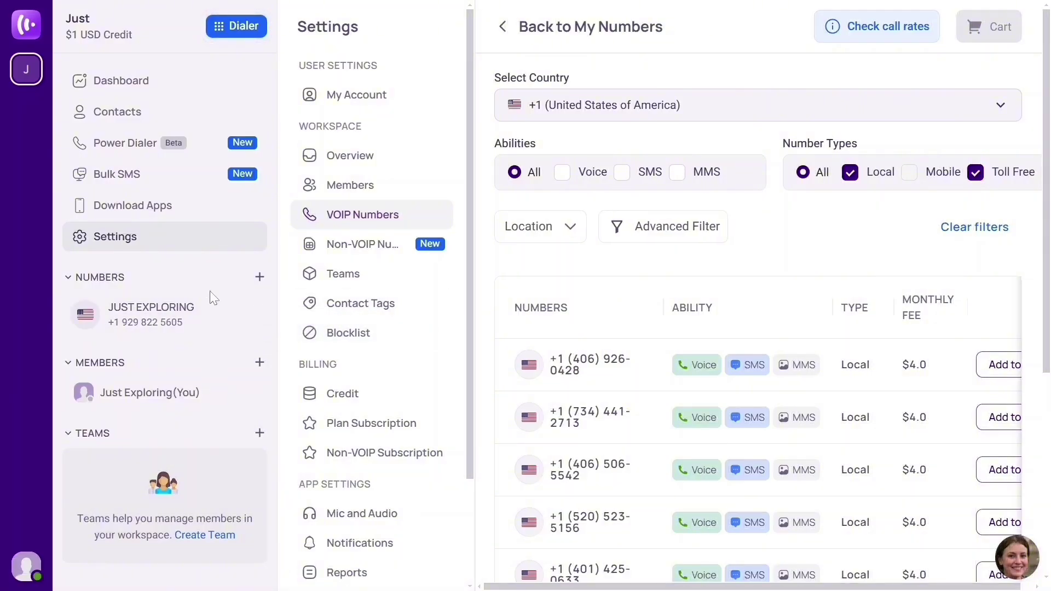
View JUST EXPLORING's empty conversations, then open Purchase Number to compare VOIP and Non-VOIP options
click(207, 321)
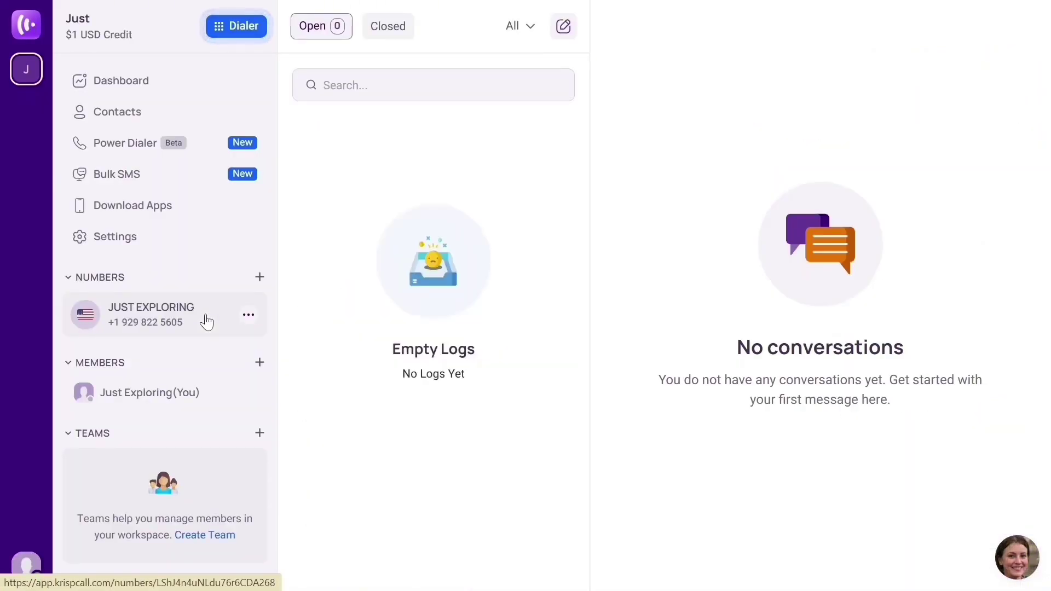
click(259, 279)
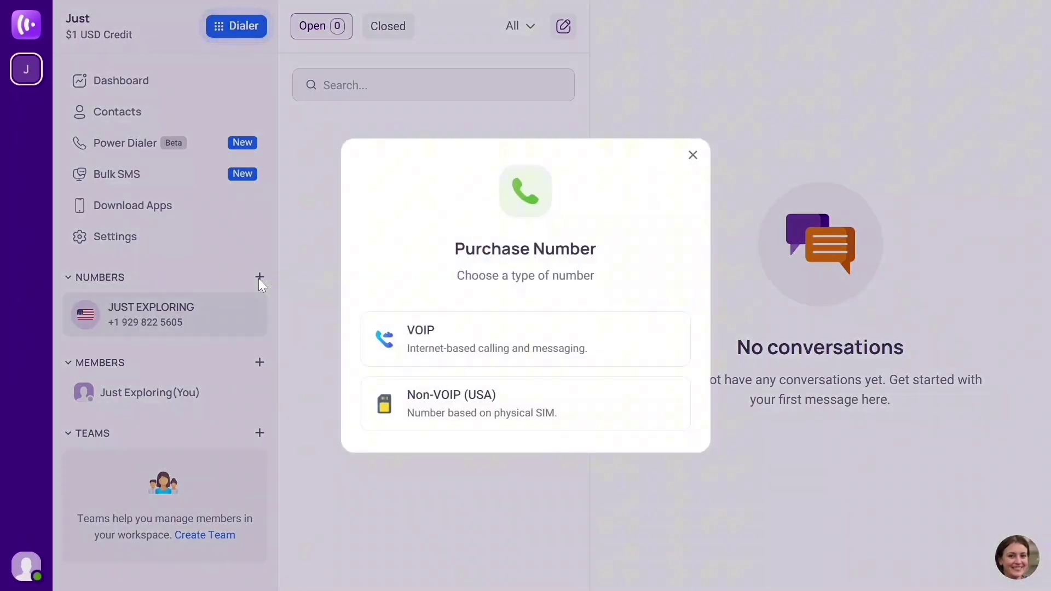
drag(458, 249, 617, 261)
drag(459, 279, 613, 284)
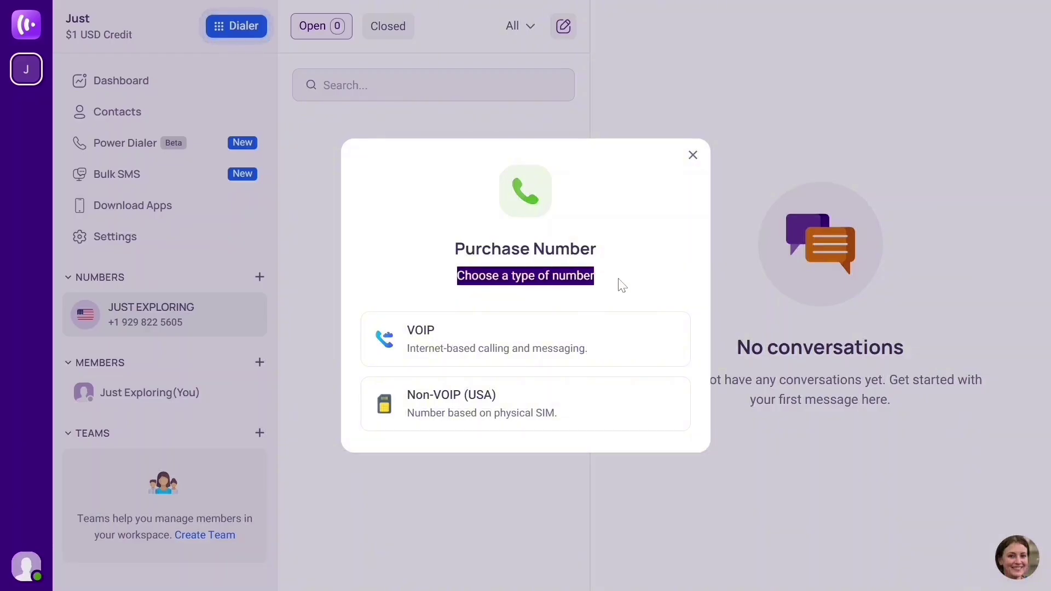
click(630, 286)
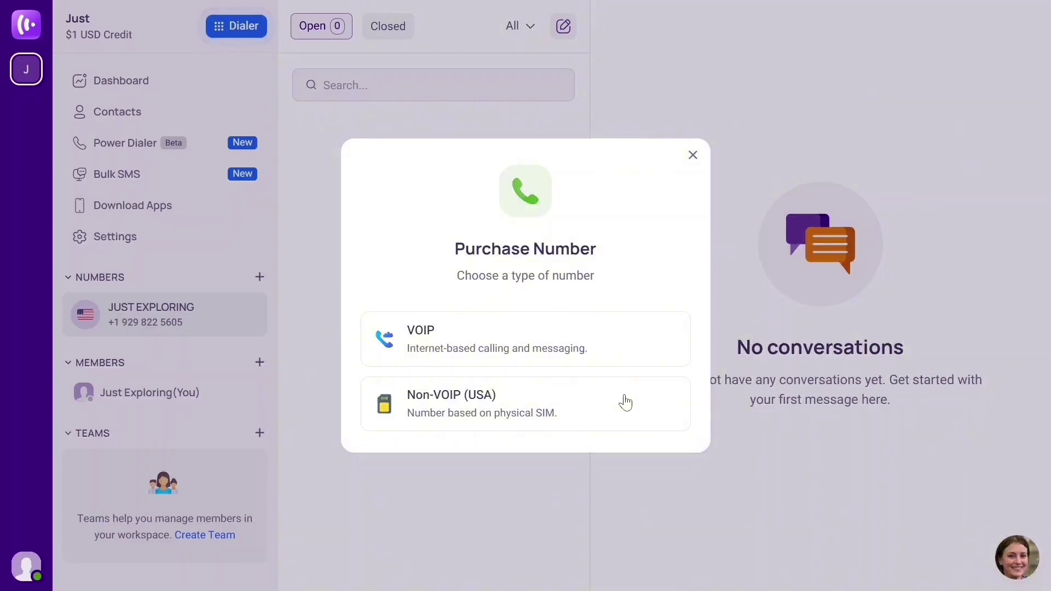
Review the $75.00 USD/month Non-VOIP (USA) number pricing, then pick VOIP instead
click(626, 403)
drag(414, 182, 638, 172)
drag(364, 210, 659, 243)
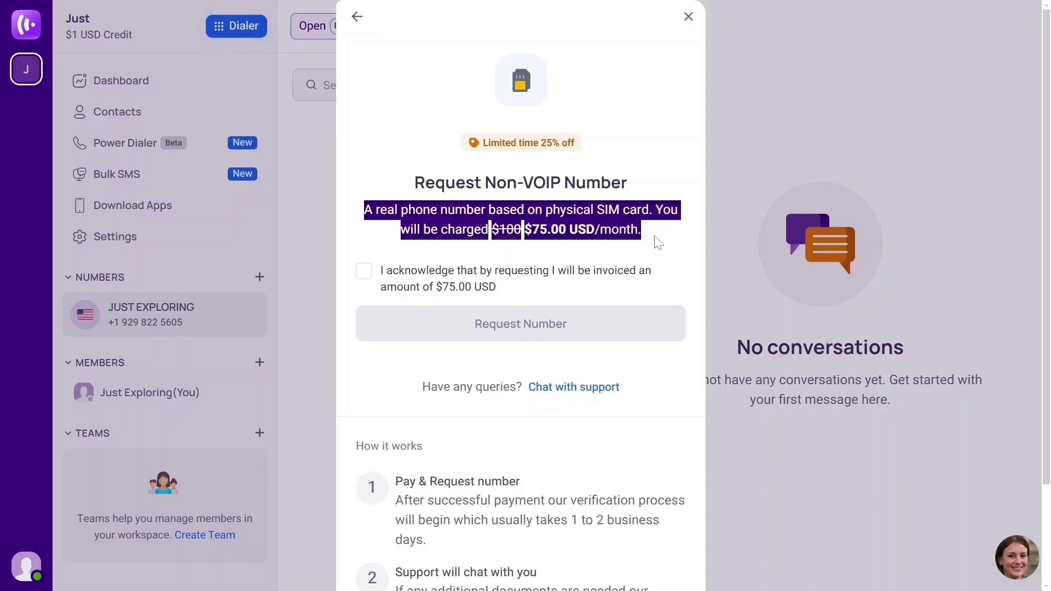
click(657, 243)
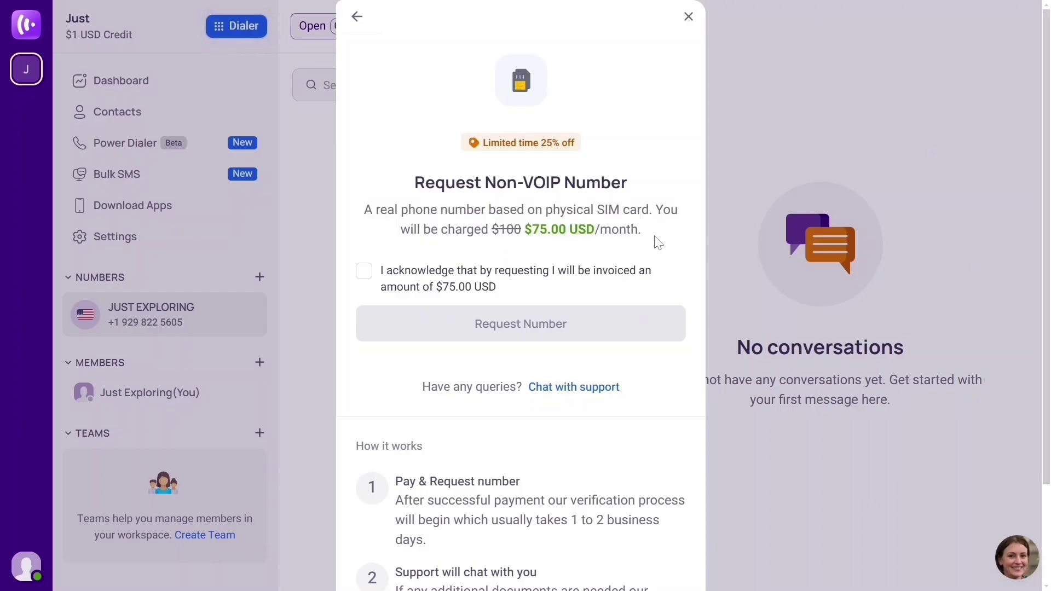
click(357, 18)
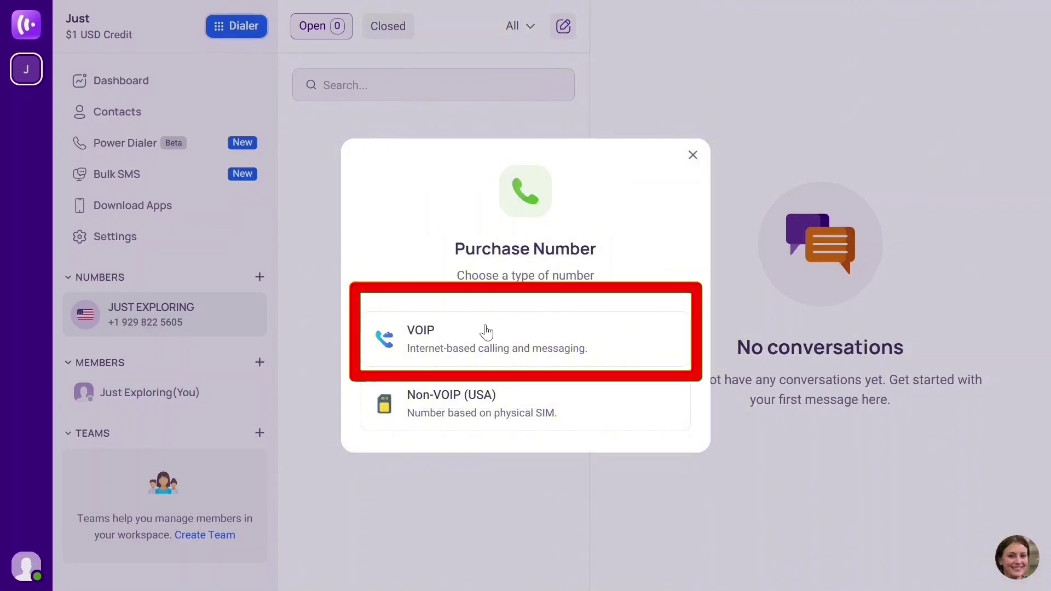
click(540, 331)
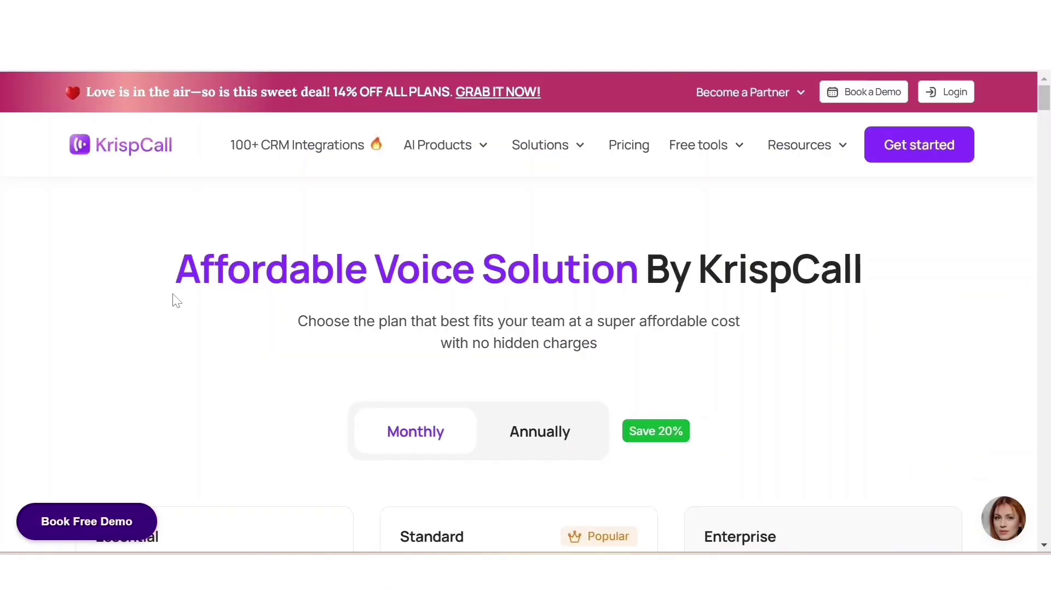
Read the Affordable Voice Solution heading and plan-choice subtitle, then scroll to the pricing cards
drag(165, 272, 857, 304)
drag(297, 323, 817, 360)
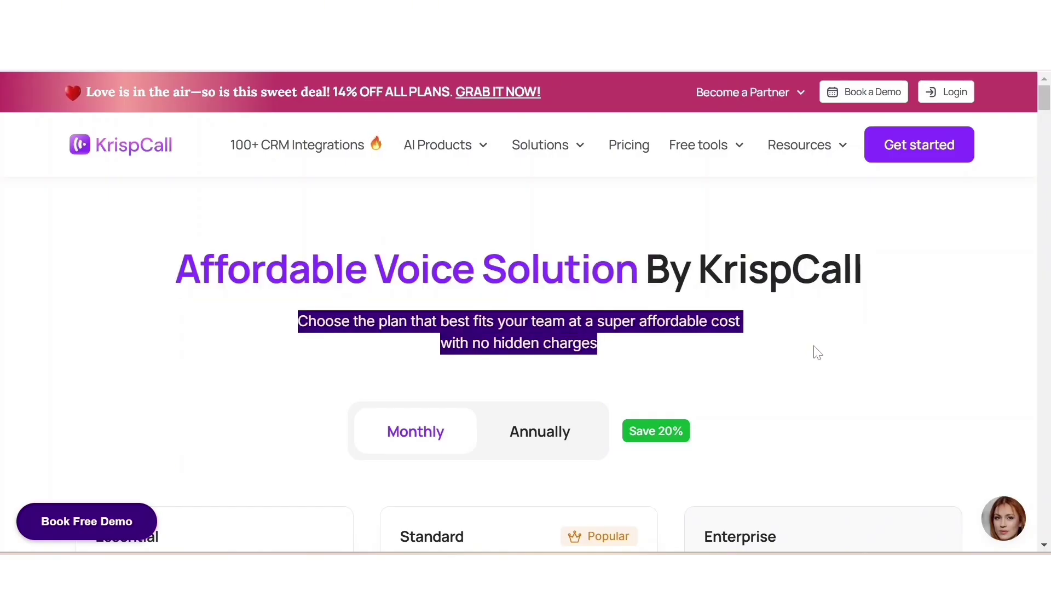
click(818, 353)
scroll(818, 353, down, 4)
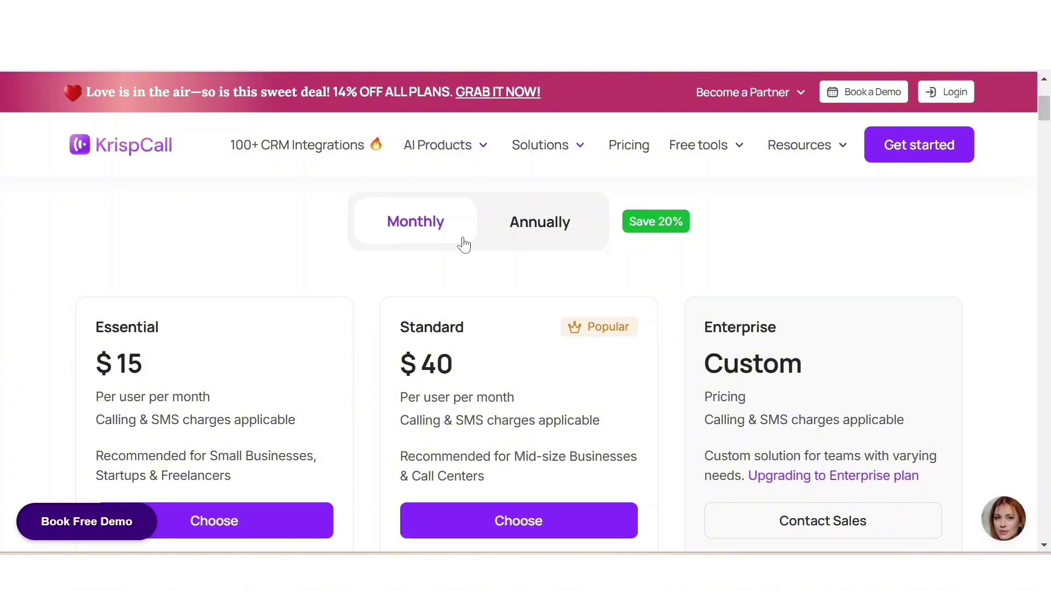
Compare annual and monthly billing, noting Essential at $15 and the Standard plan monthly
click(535, 242)
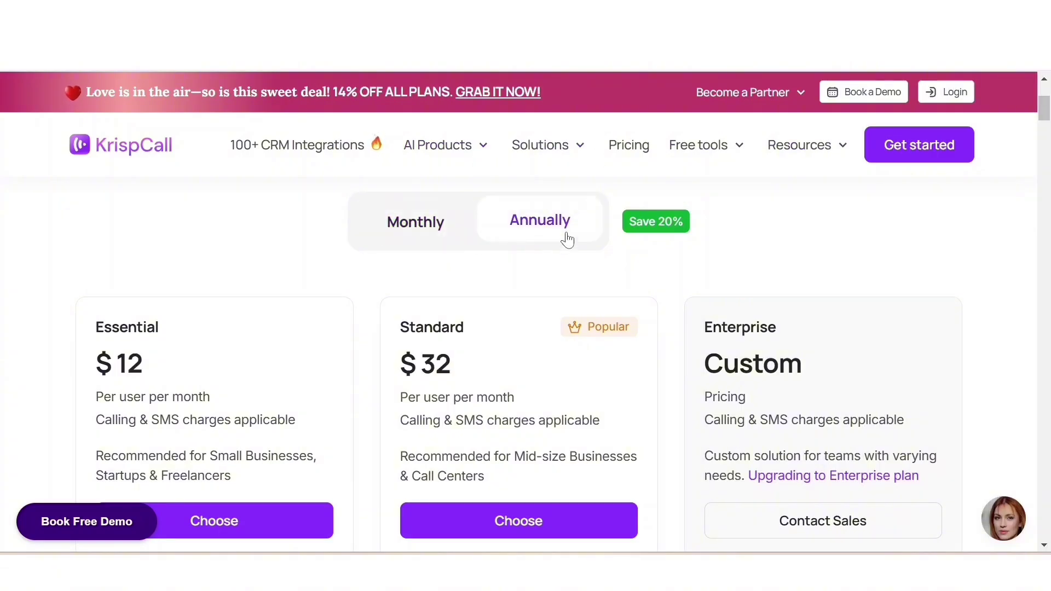
click(416, 224)
drag(96, 327, 180, 340)
scroll(181, 343, down, 1)
drag(96, 346, 169, 350)
click(169, 349)
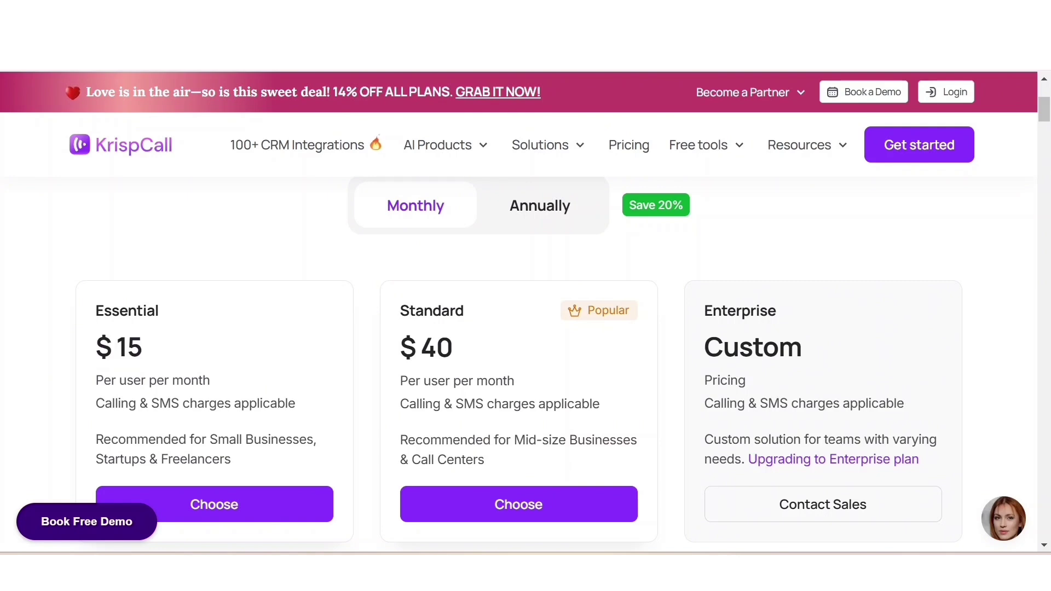
drag(400, 310, 497, 296)
click(497, 296)
Switch to annual billing and review the Essential ($12) and Standard ($32) plan details
click(543, 228)
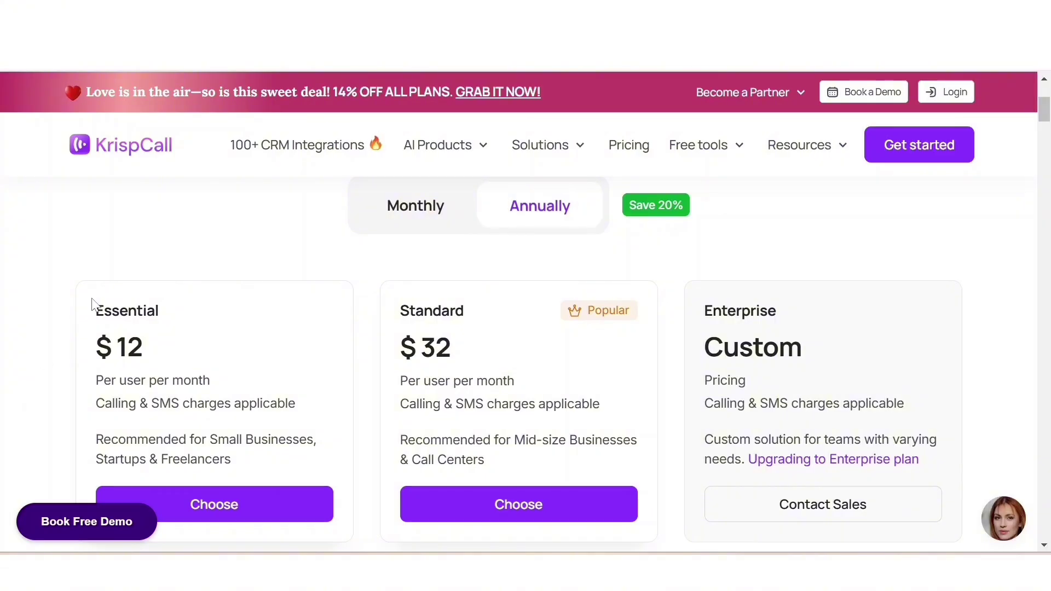
drag(90, 305, 278, 419)
click(279, 419)
drag(398, 304, 634, 469)
Scroll to 'Check out our Full Comparison' and note the Standard plan at $40
scroll(634, 469, down, 10)
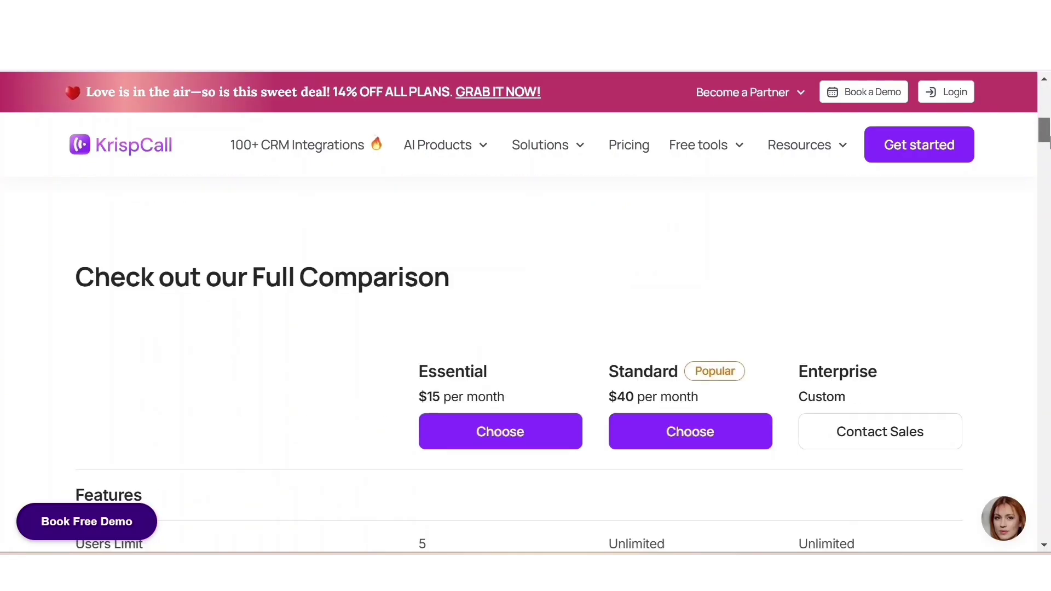
drag(72, 209, 505, 224)
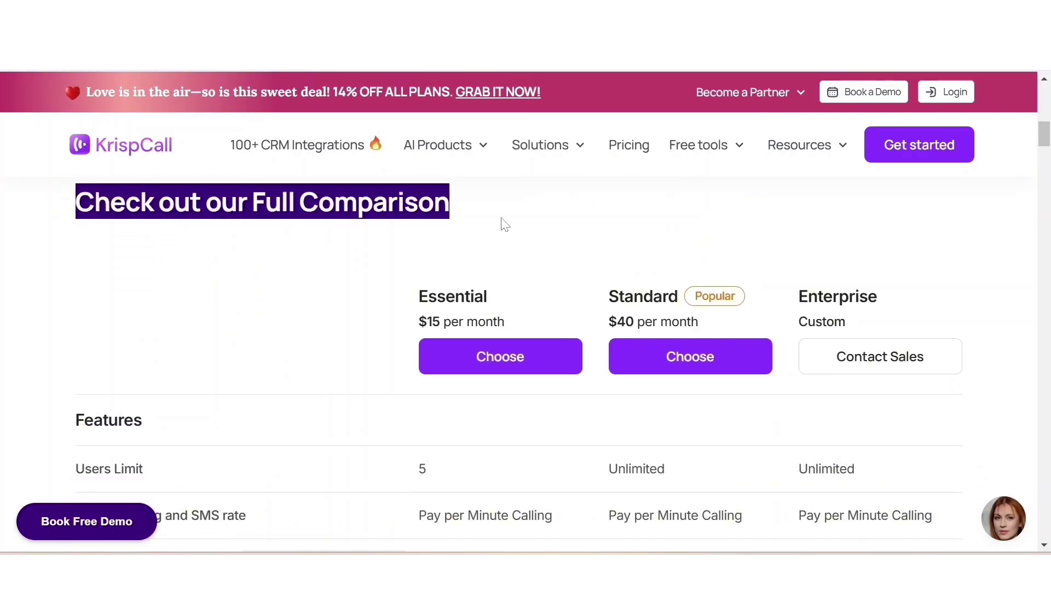
click(504, 224)
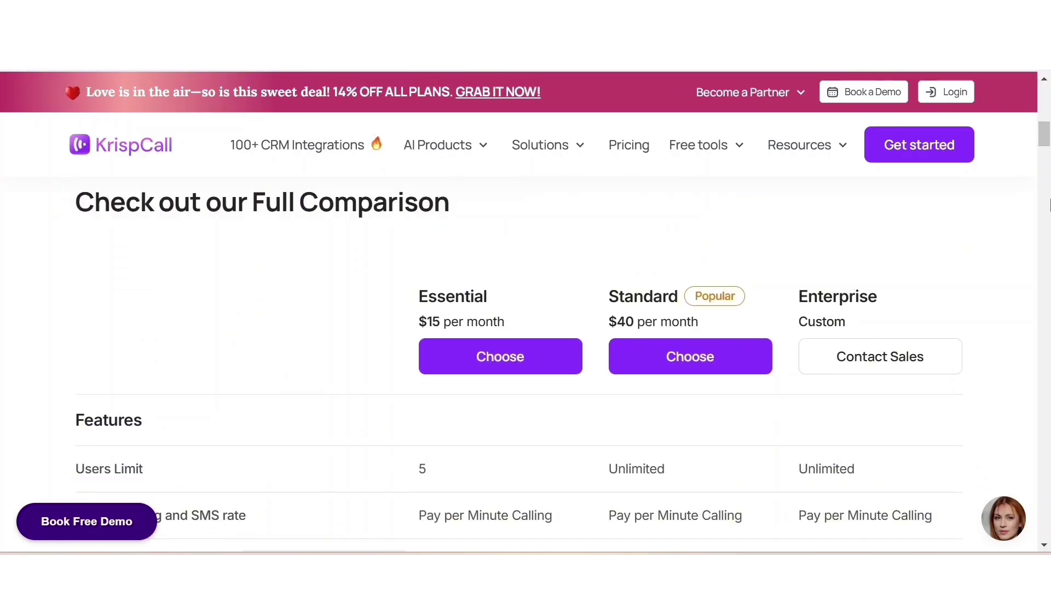
drag(1045, 142, 1046, 147)
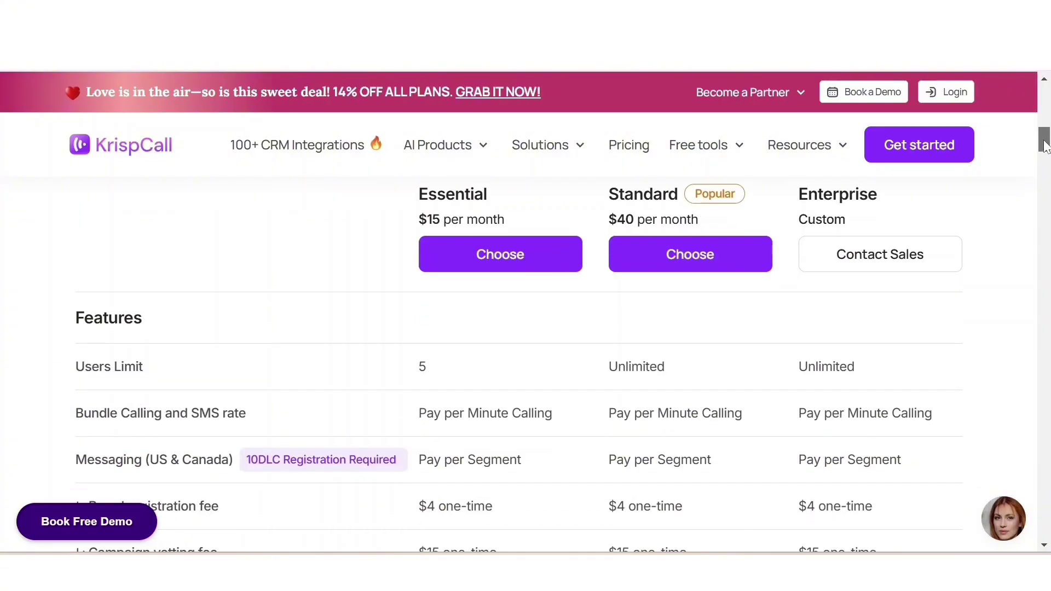
drag(419, 195, 741, 230)
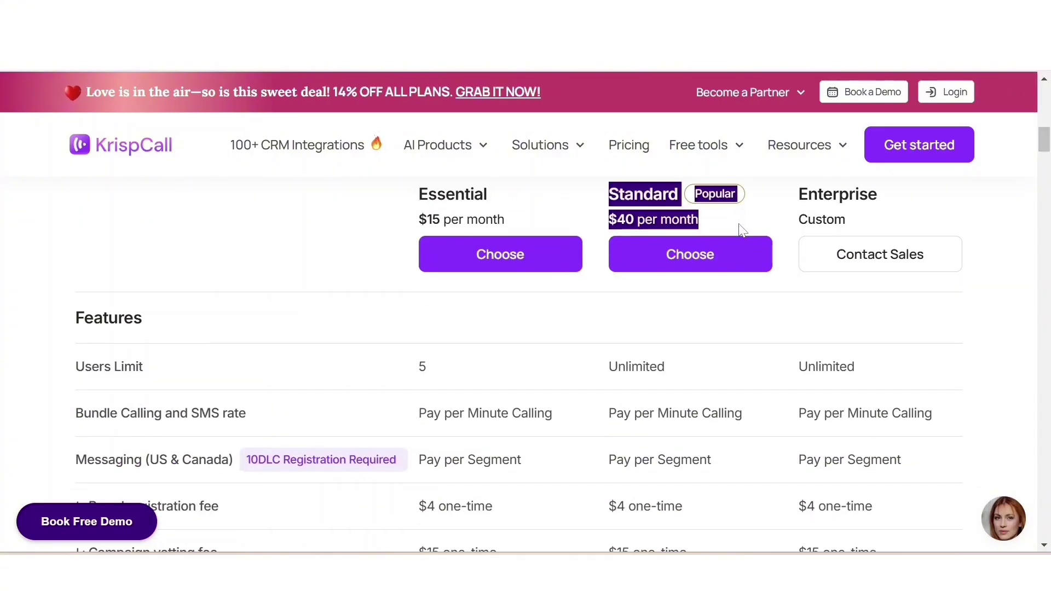
click(740, 230)
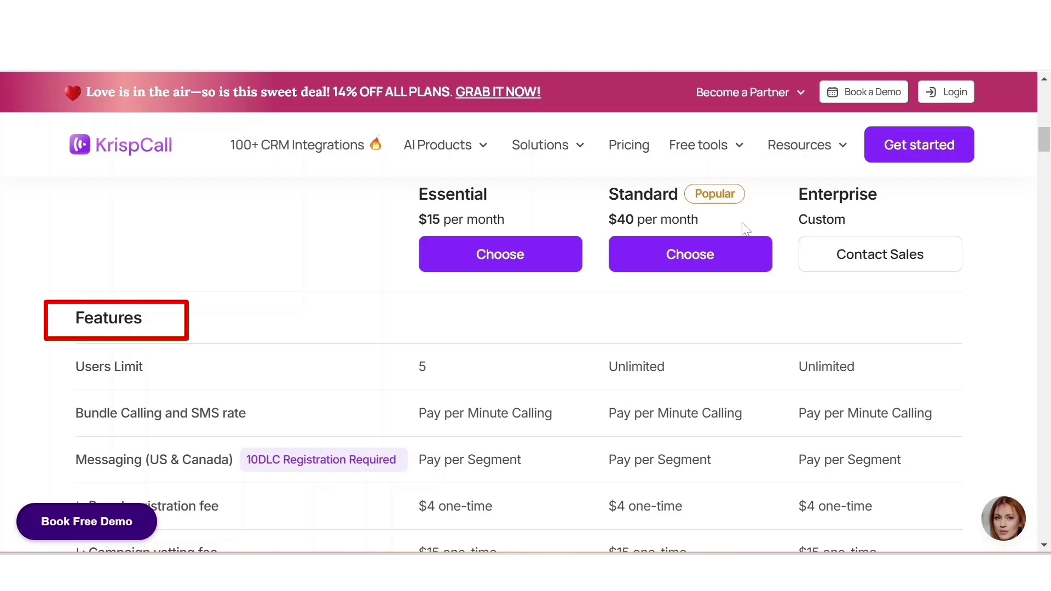
Compare the Users Limit row: Essential allows 5 users, Standard Unlimited
drag(75, 367, 198, 366)
drag(416, 366, 462, 373)
click(466, 375)
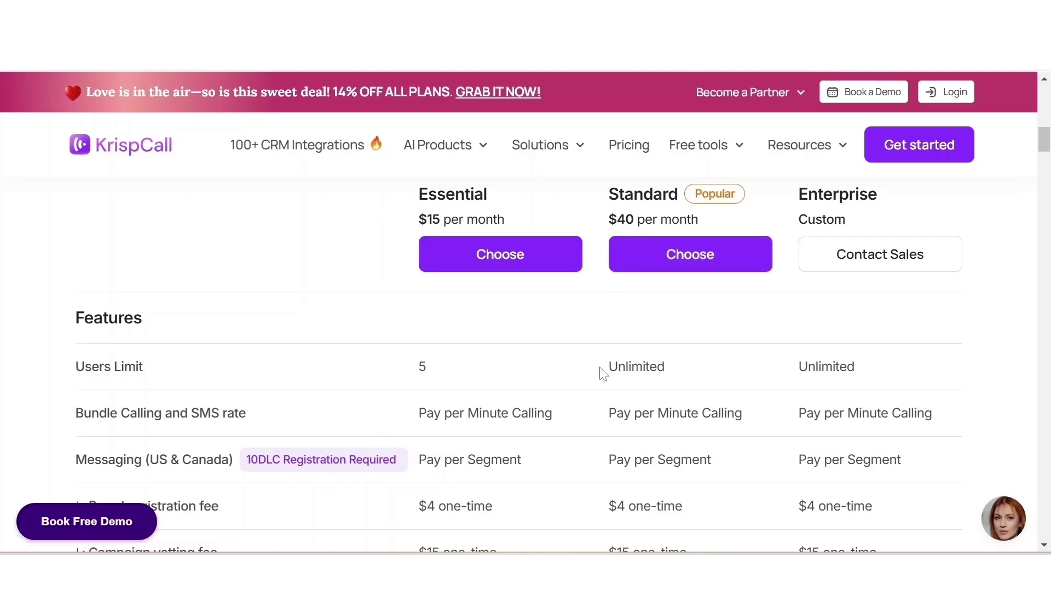
drag(605, 369, 685, 375)
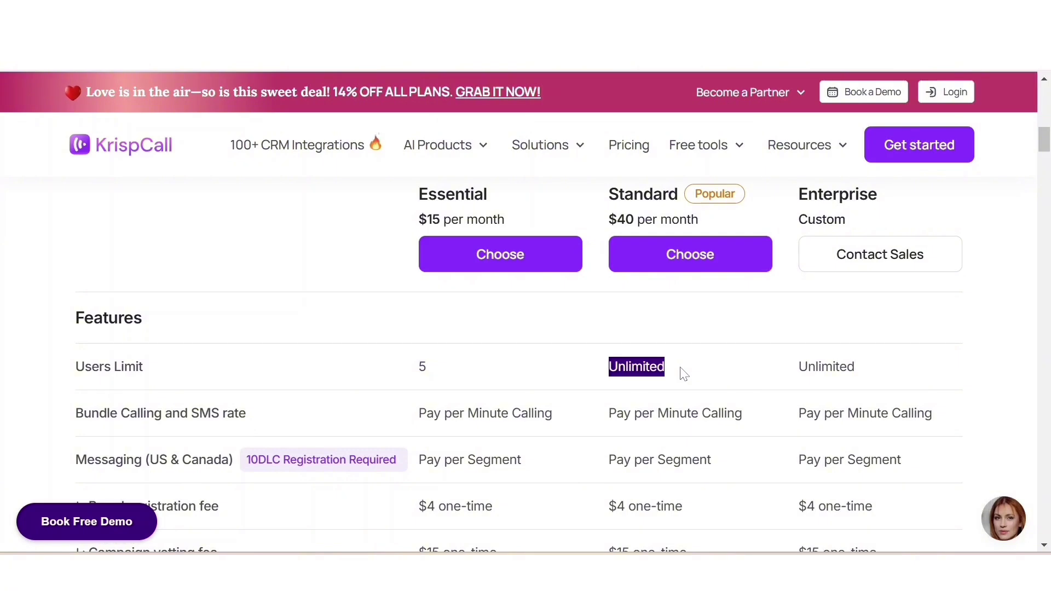
click(685, 374)
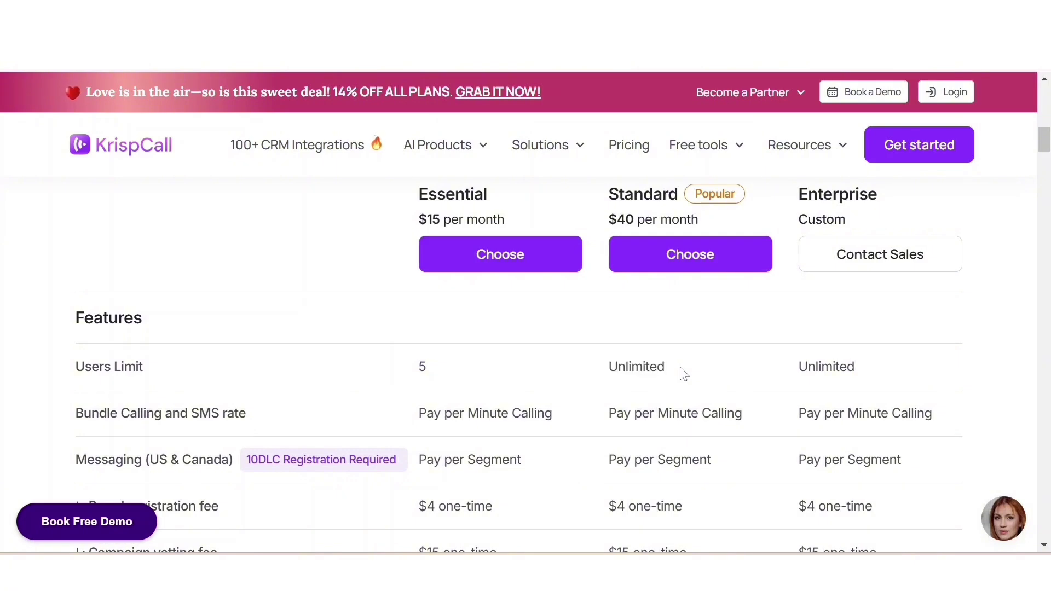
Scroll through the Features rows, starting with Global Phone Numbers, across all three plans
scroll(684, 374, down, 7)
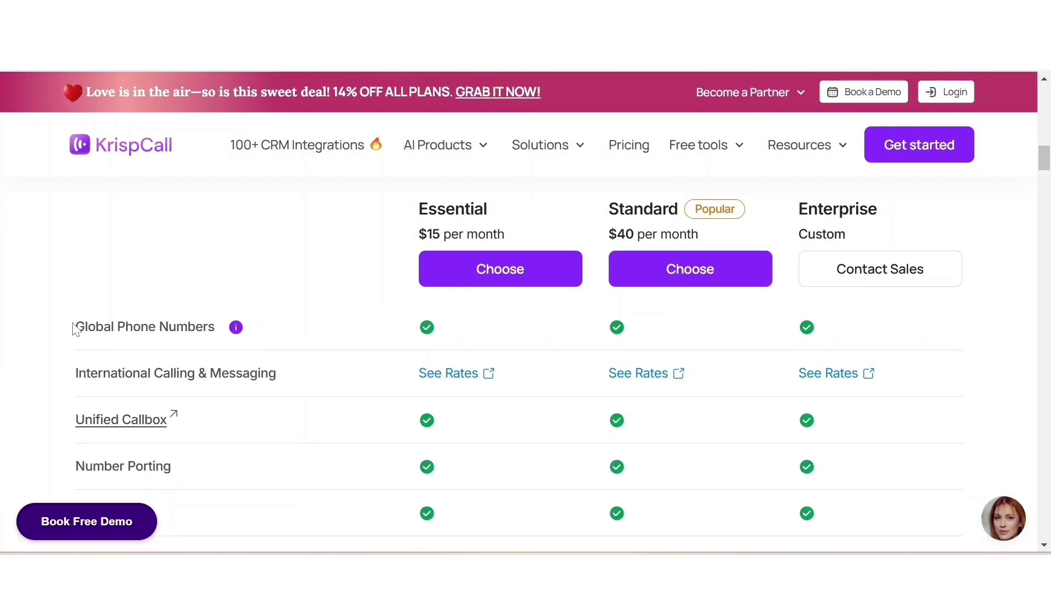
drag(75, 329, 232, 326)
mouse_move(232, 326)
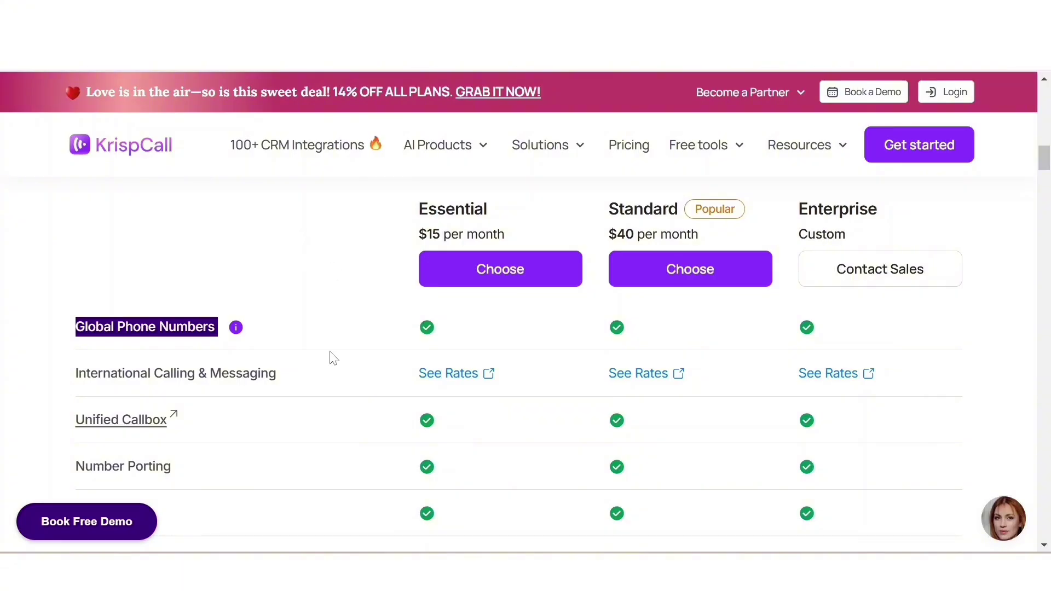
click(327, 344)
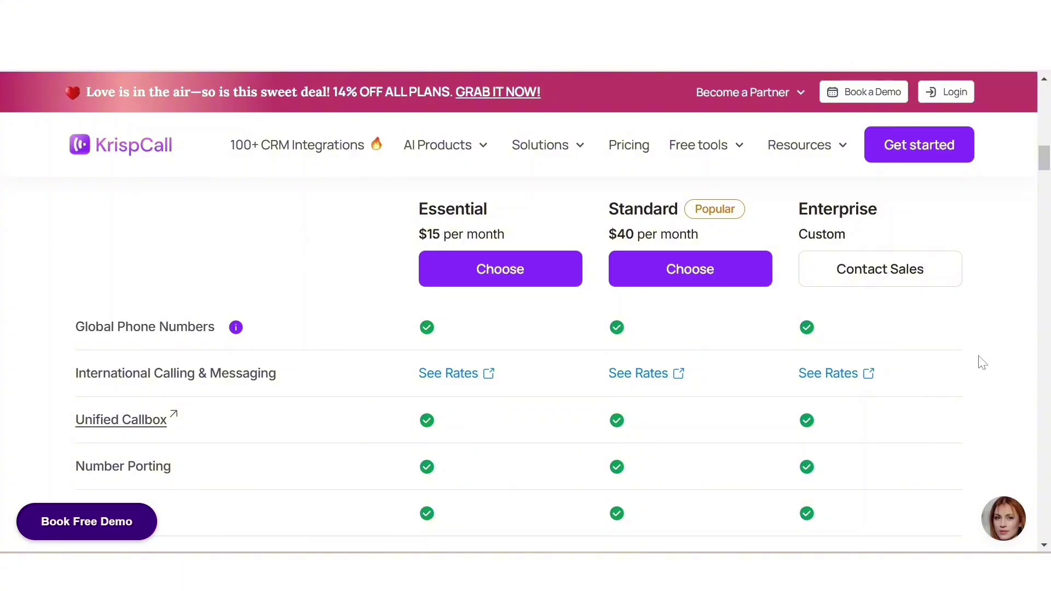
scroll(1047, 176, down, 2)
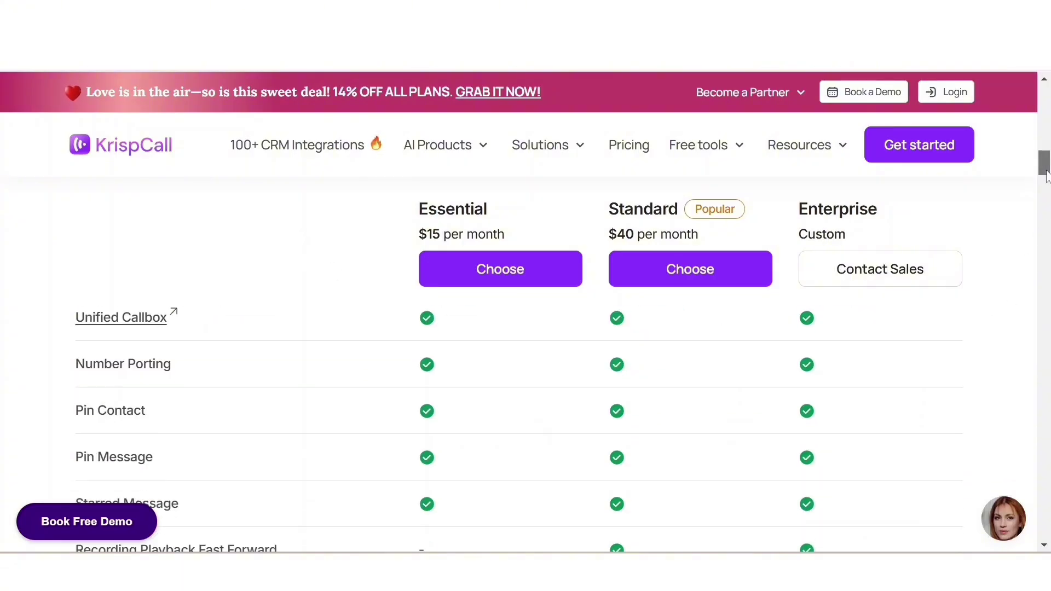
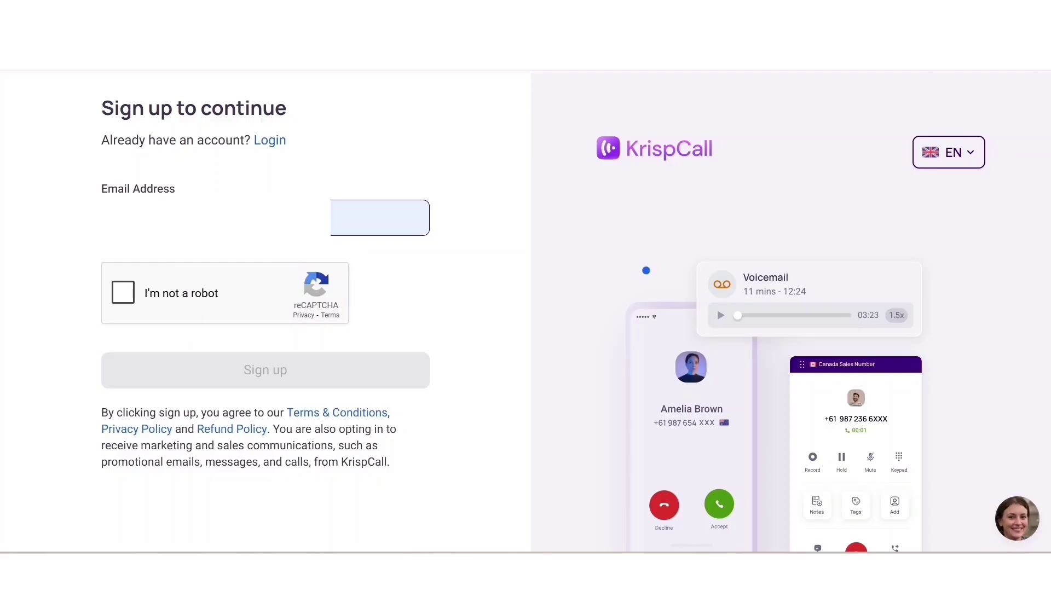
Pass the robot check, submit the signup email and enter the emailed six-digit verification code
click(130, 295)
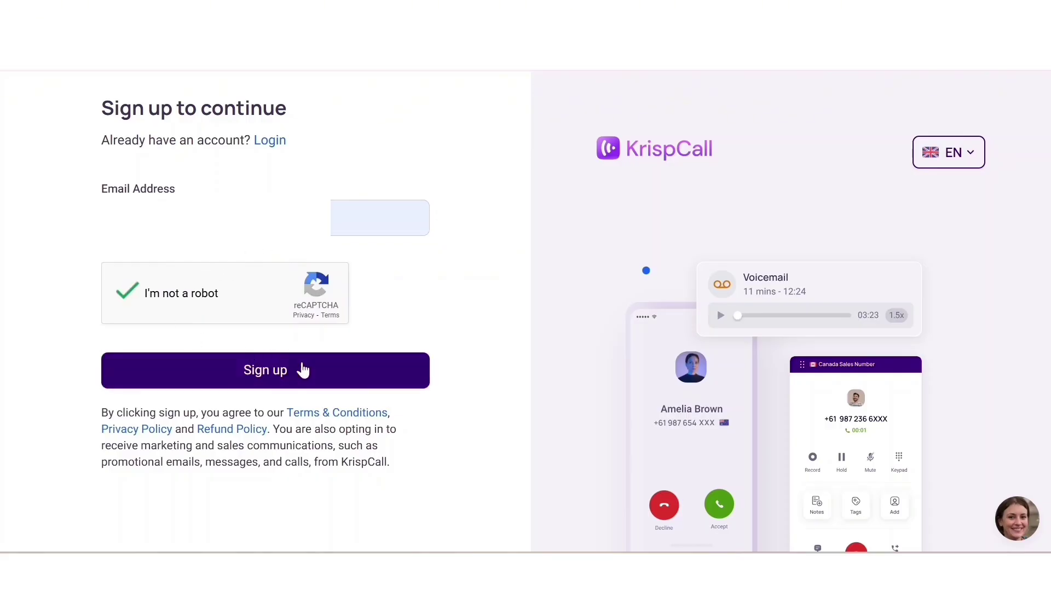
click(336, 383)
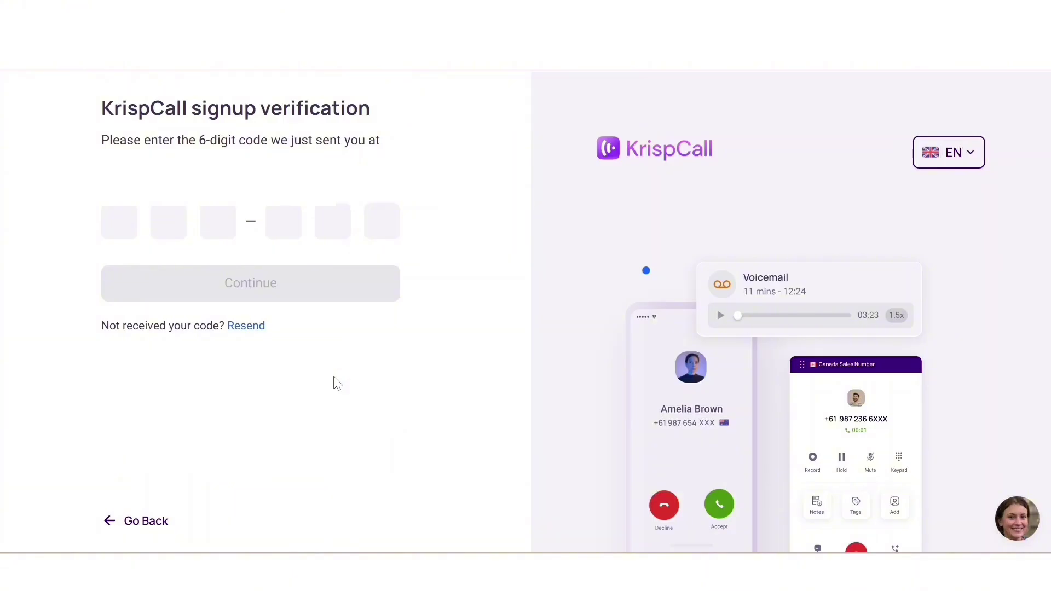
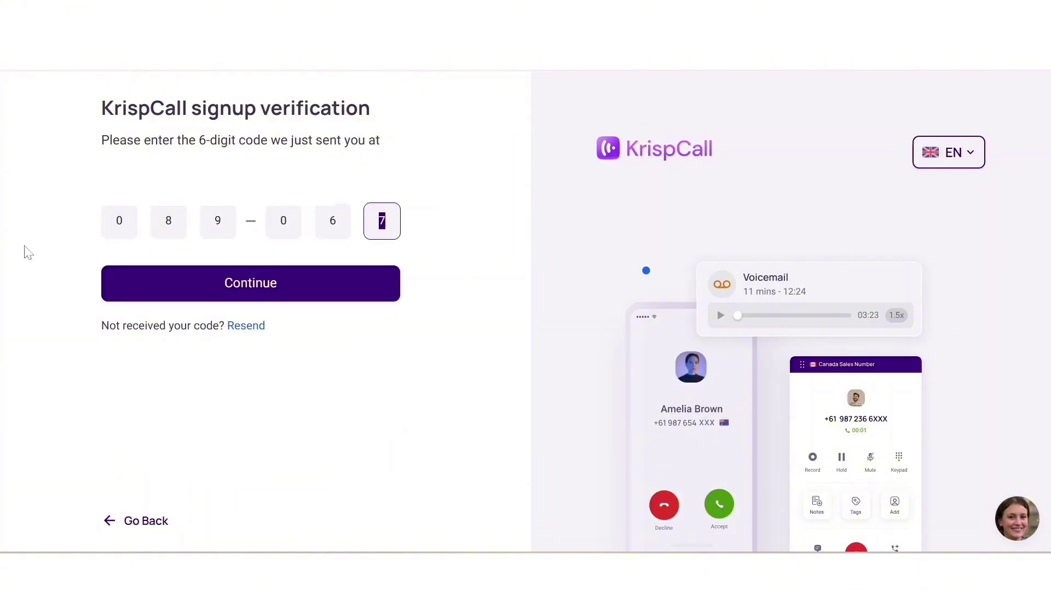
click(358, 299)
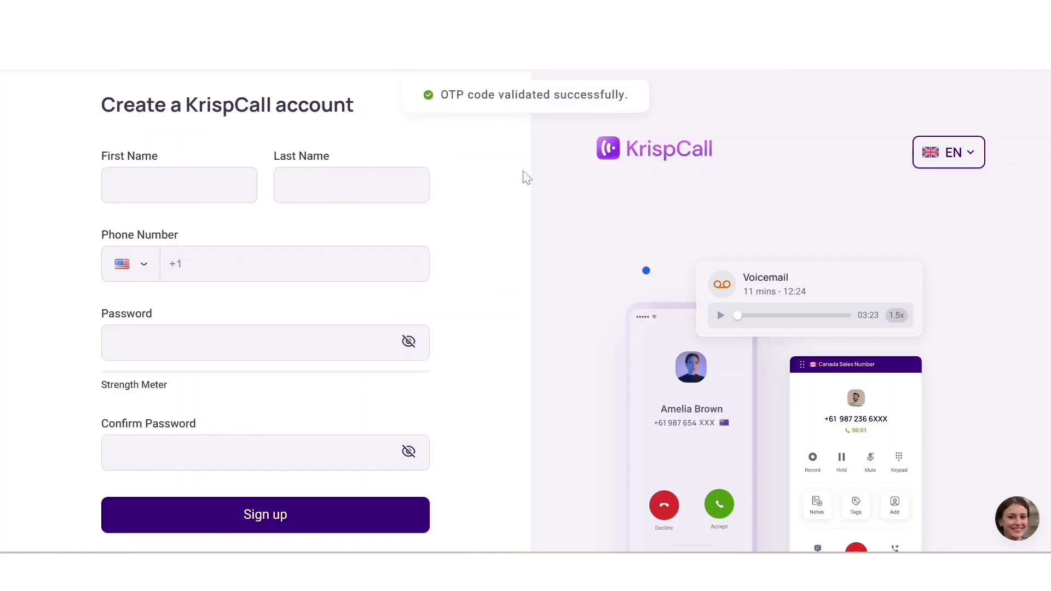
Fill first and last name from saved suggestions and set the phone country to Nigeria +234
click(180, 185)
click(202, 230)
click(351, 184)
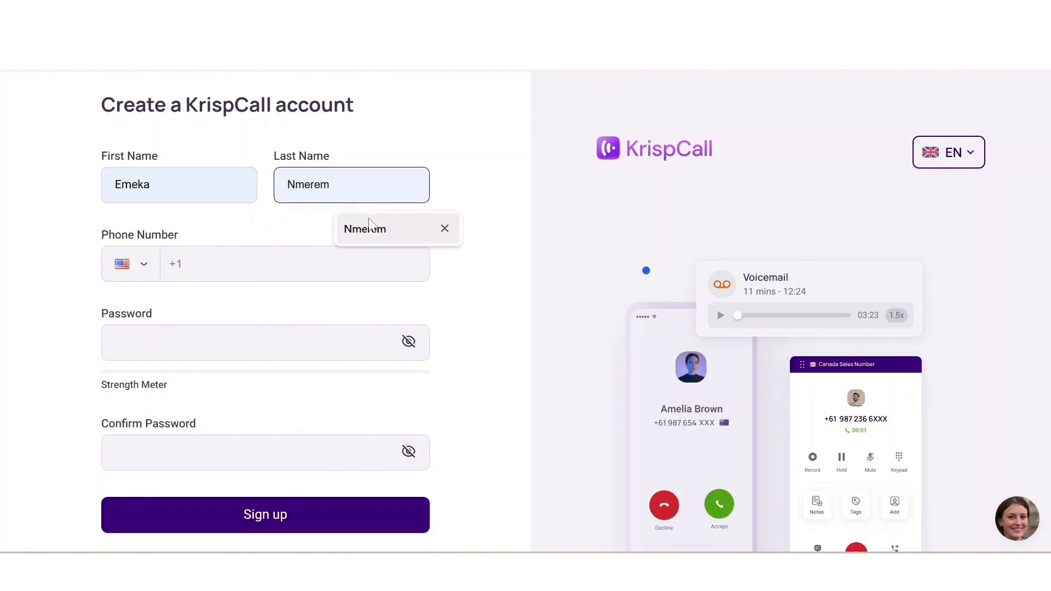
click(369, 229)
drag(96, 234, 192, 239)
click(145, 268)
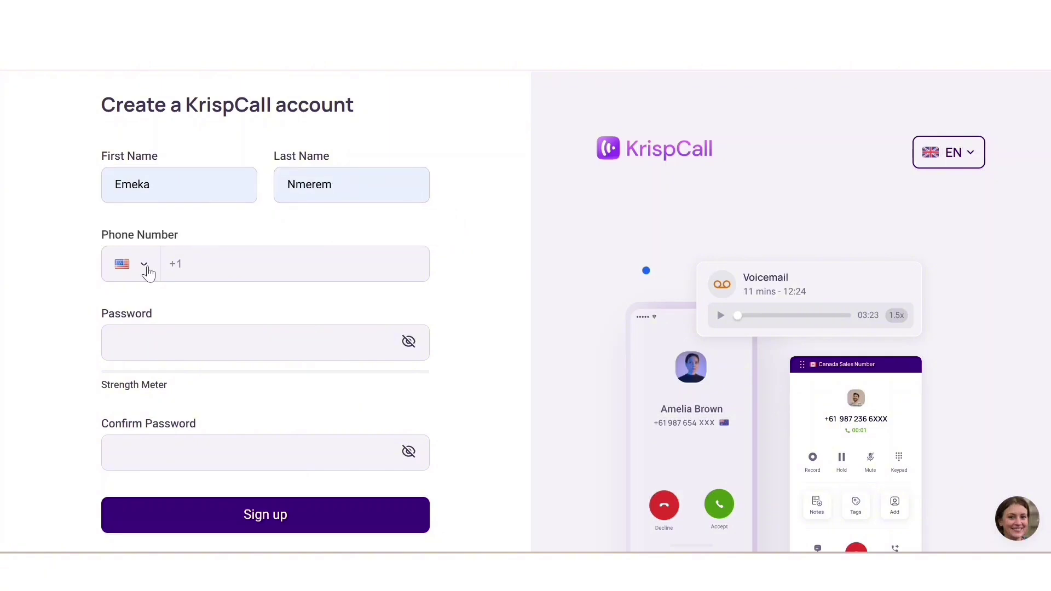
scroll(411, 403, up, 20)
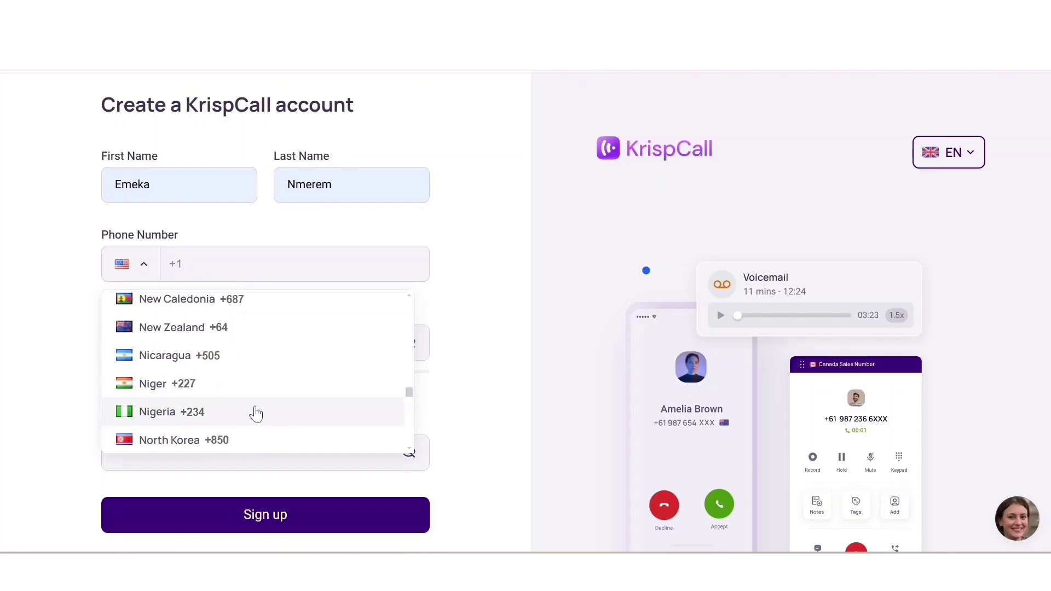
click(249, 412)
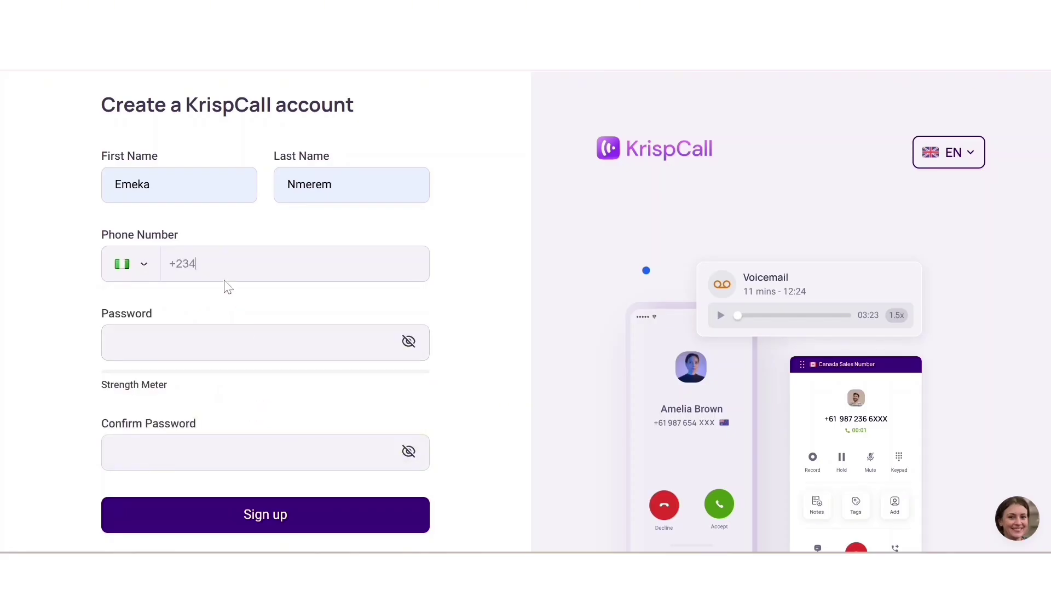
Enter and confirm a strong account password, then submit the account details
click(247, 342)
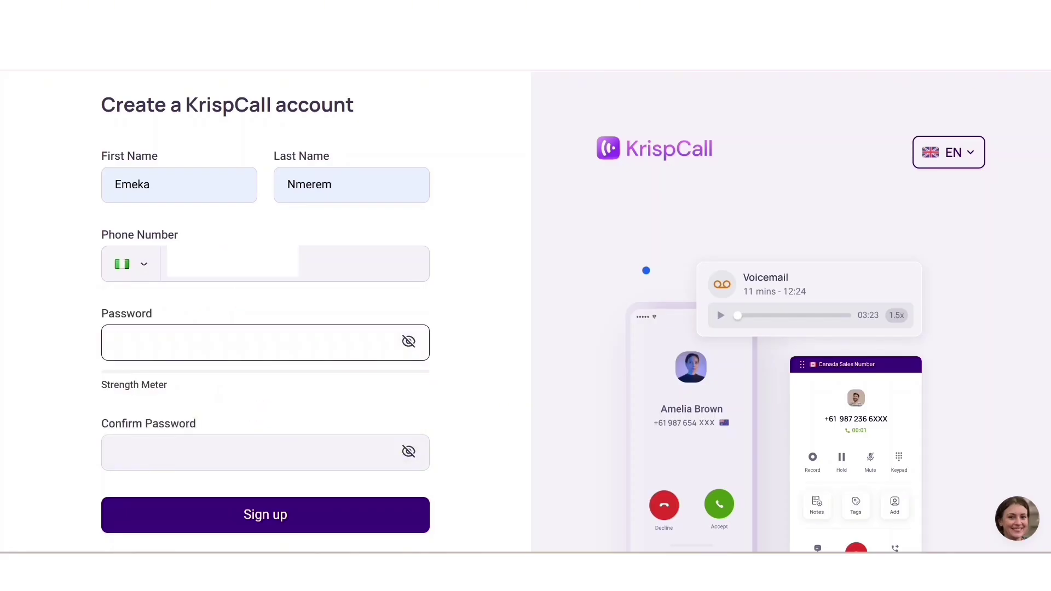
text(**********)
click(246, 453)
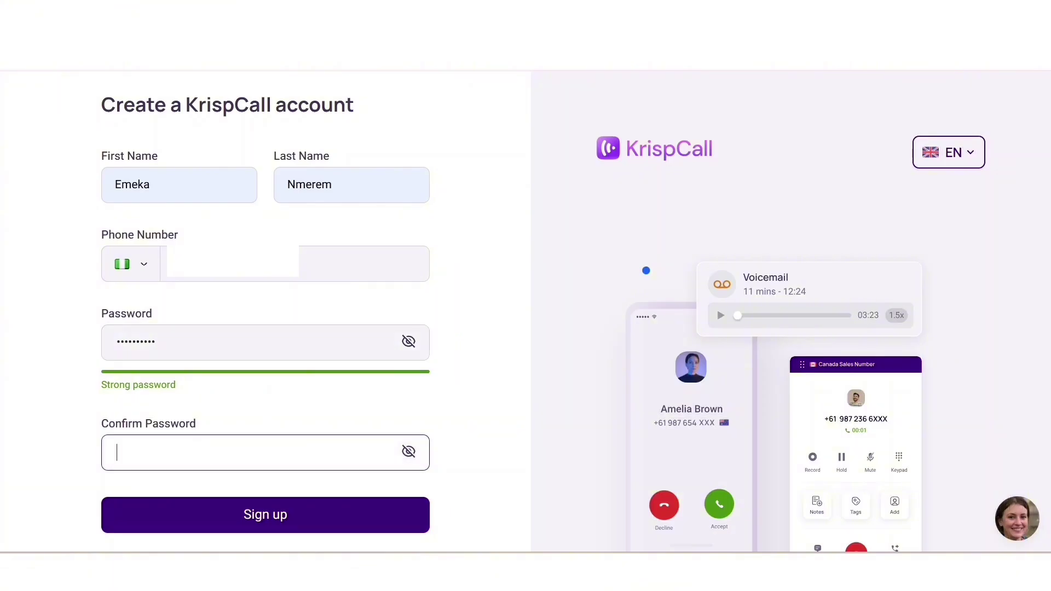
text(********)
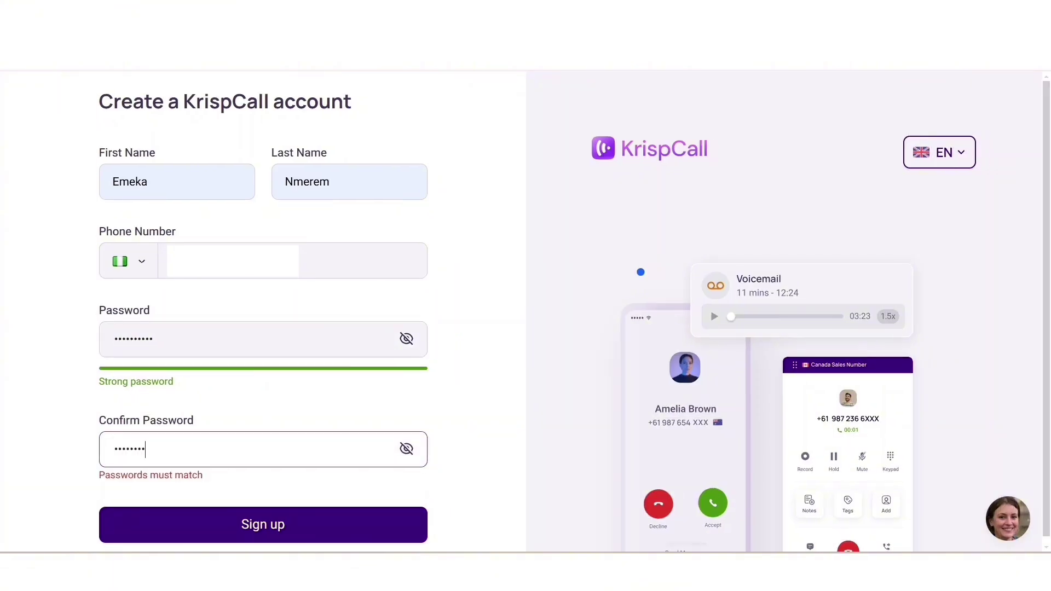
text(**)
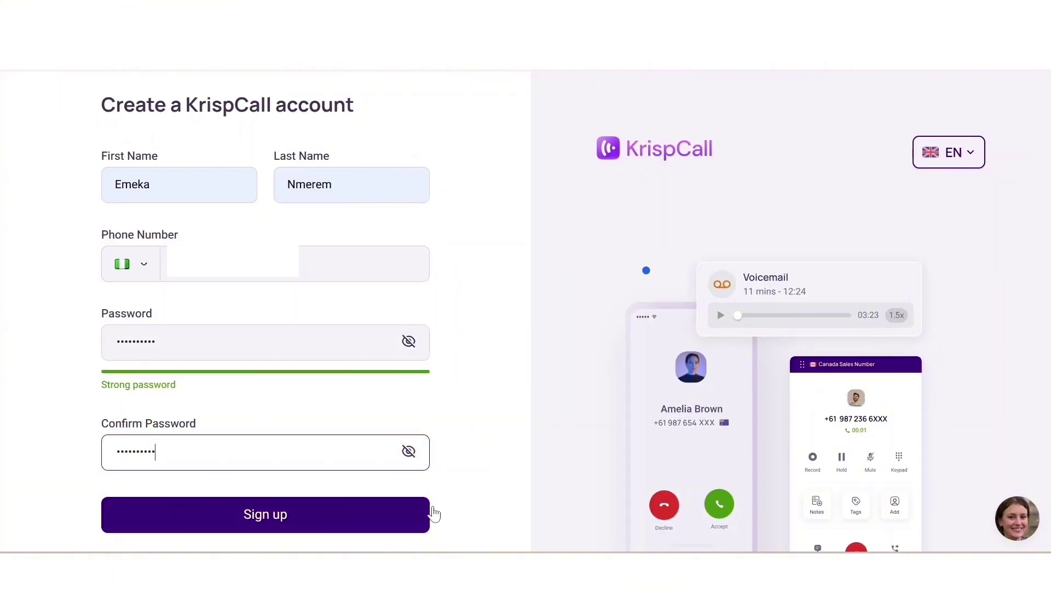
click(380, 527)
drag(28, 101, 463, 103)
Keep 'For Individual Use' selected and continue to the use-case choices
click(466, 106)
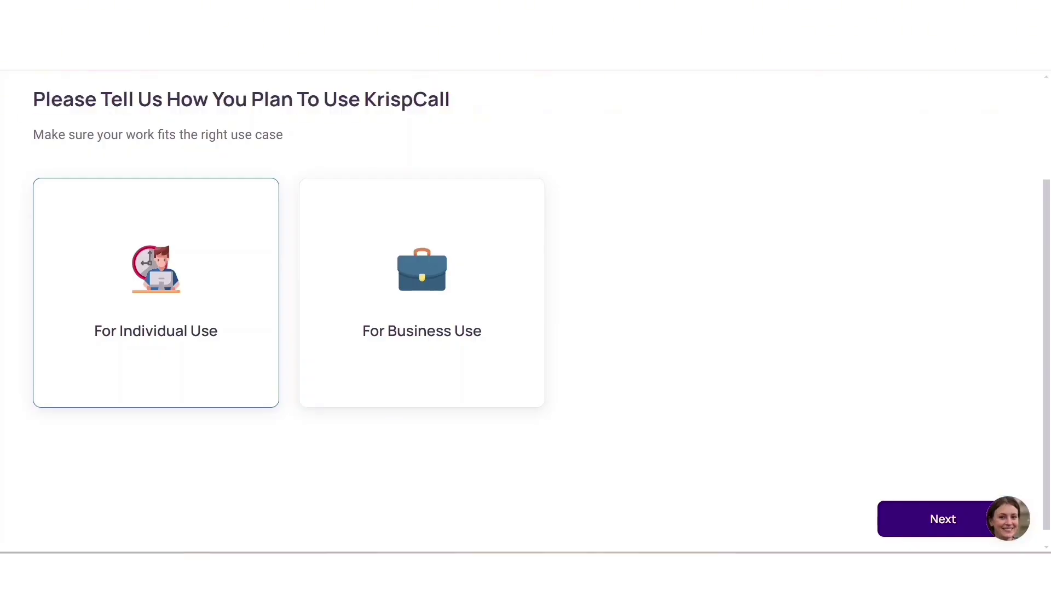
drag(32, 135, 272, 152)
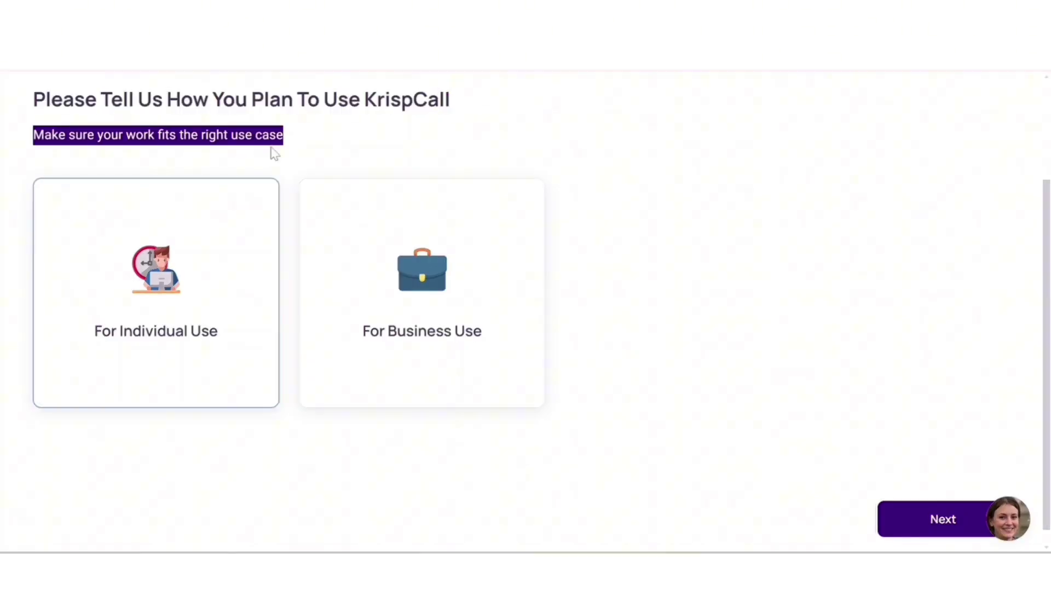
click(274, 153)
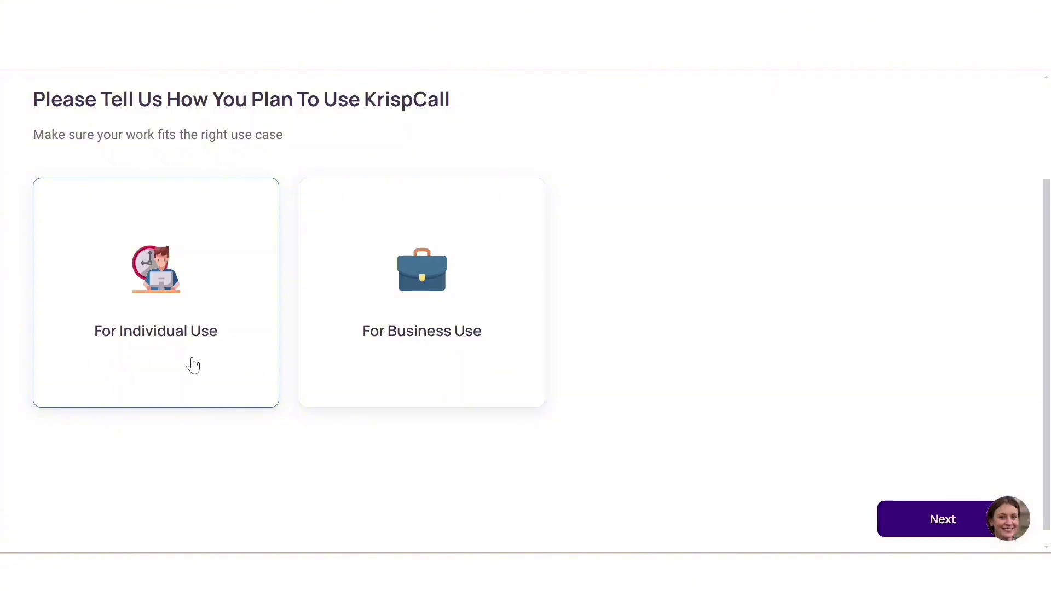
click(982, 517)
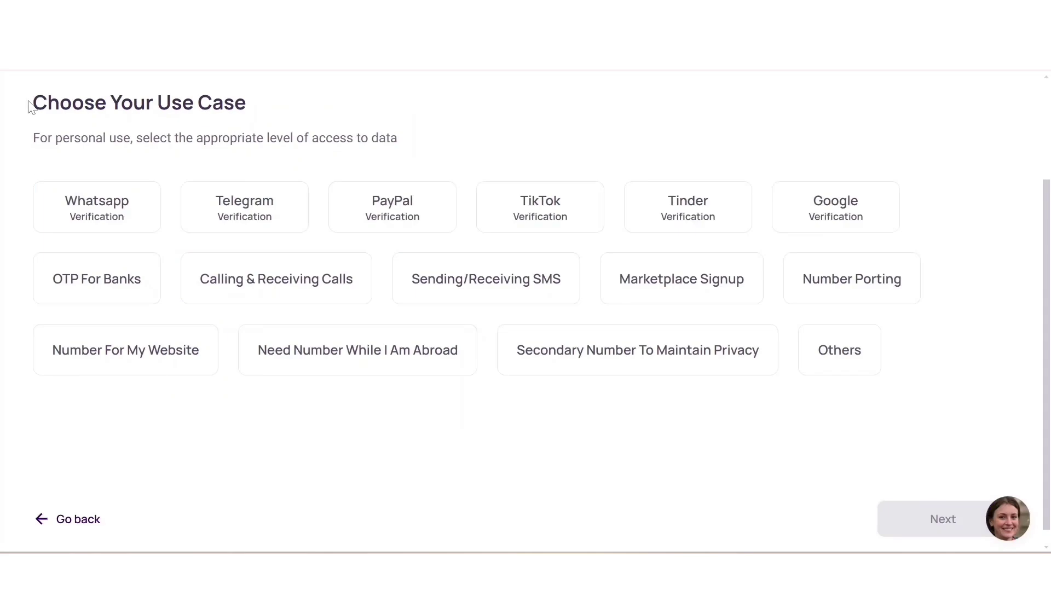
drag(30, 104, 406, 136)
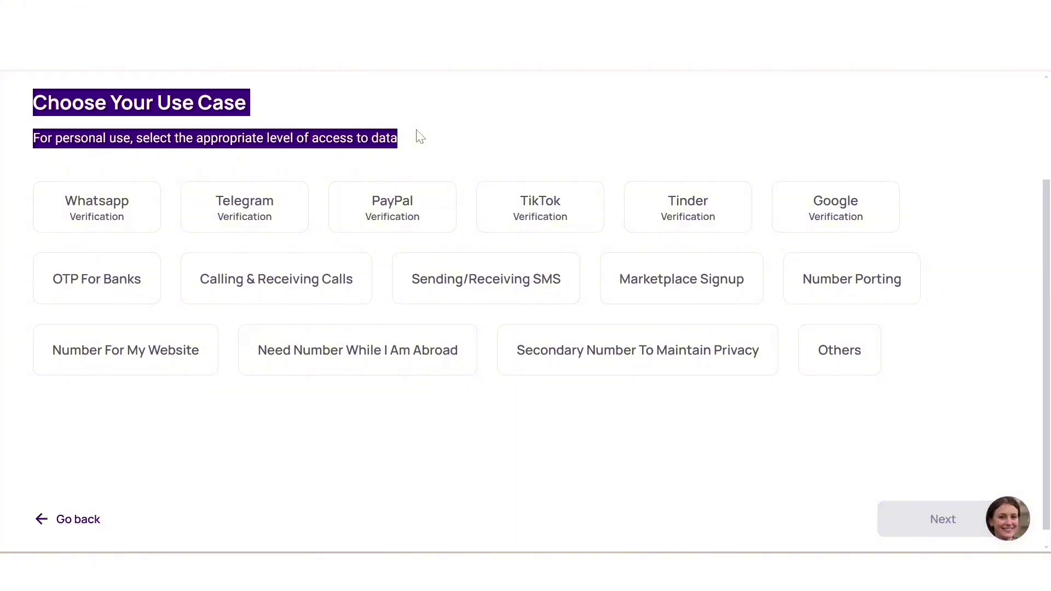
click(420, 137)
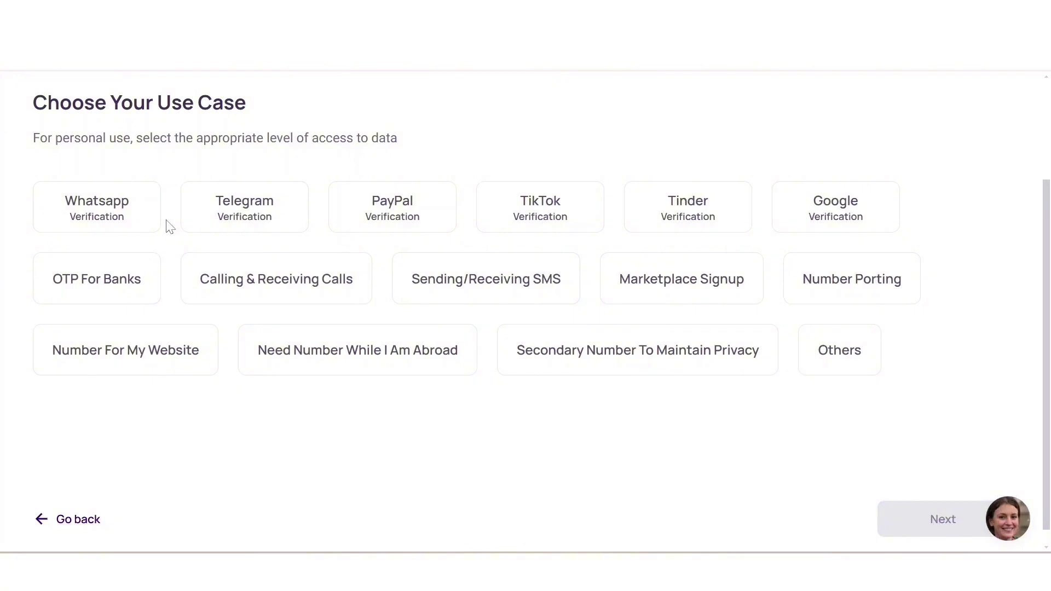
Mark all use cases except Others, from Whatsapp Verification to Secondary Number, and save them
click(103, 222)
click(245, 211)
click(547, 213)
click(327, 269)
click(452, 286)
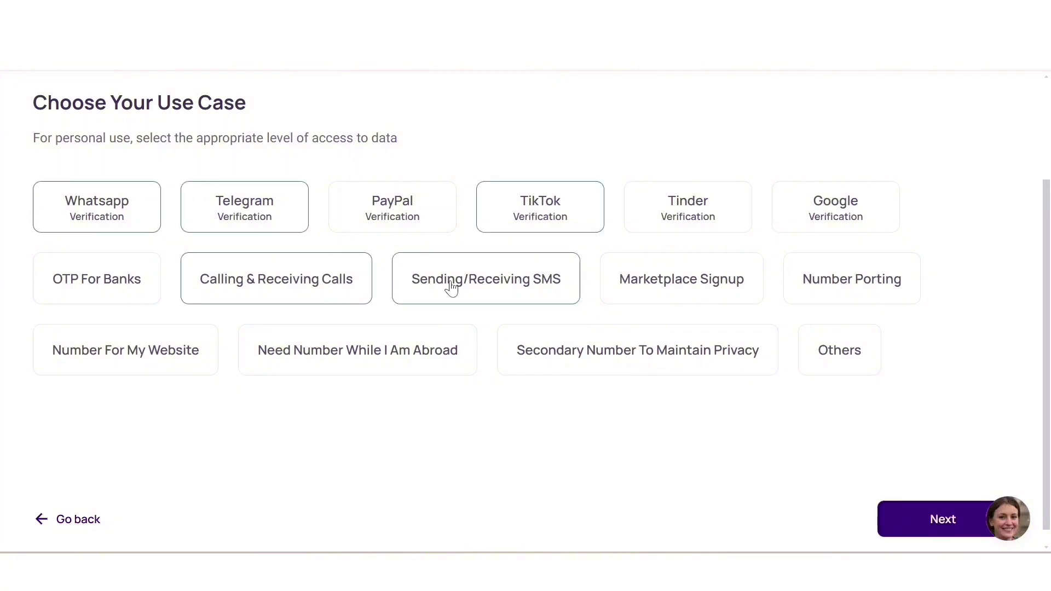
click(606, 291)
click(103, 363)
click(393, 208)
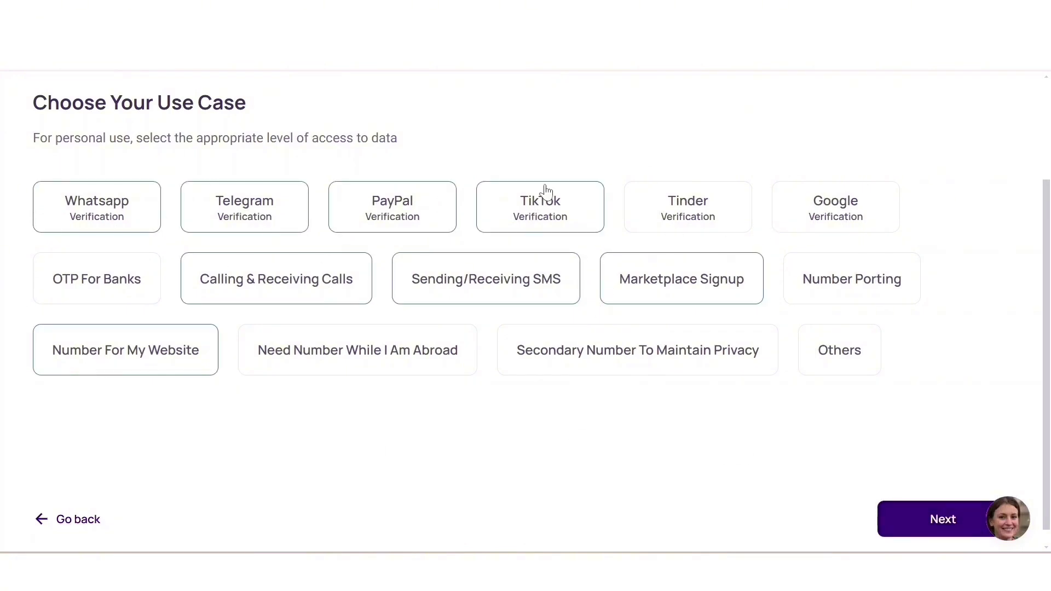
click(688, 207)
click(836, 207)
click(852, 278)
click(97, 279)
click(357, 349)
click(554, 372)
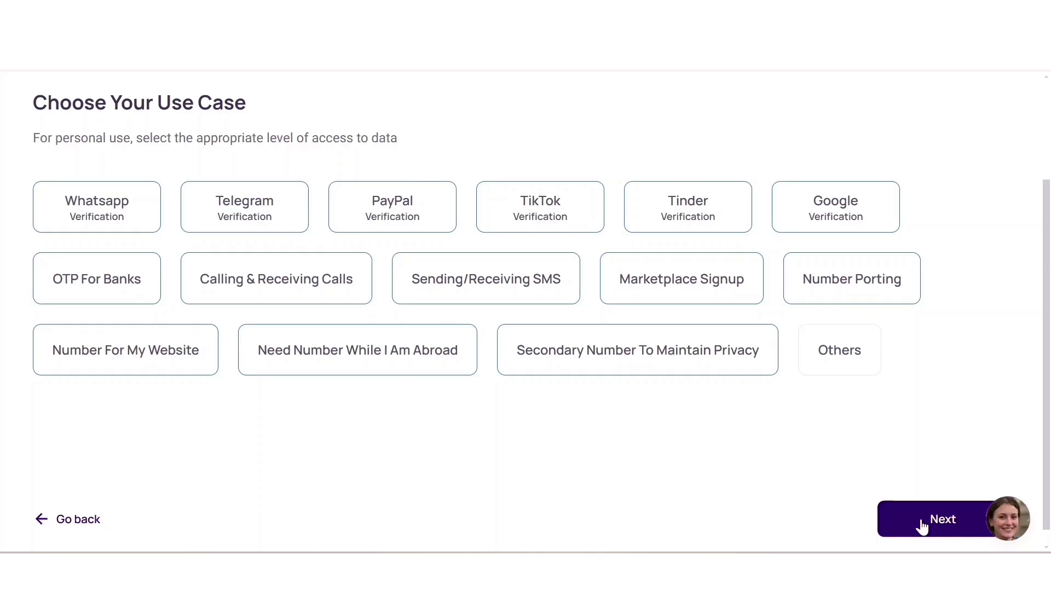
click(923, 524)
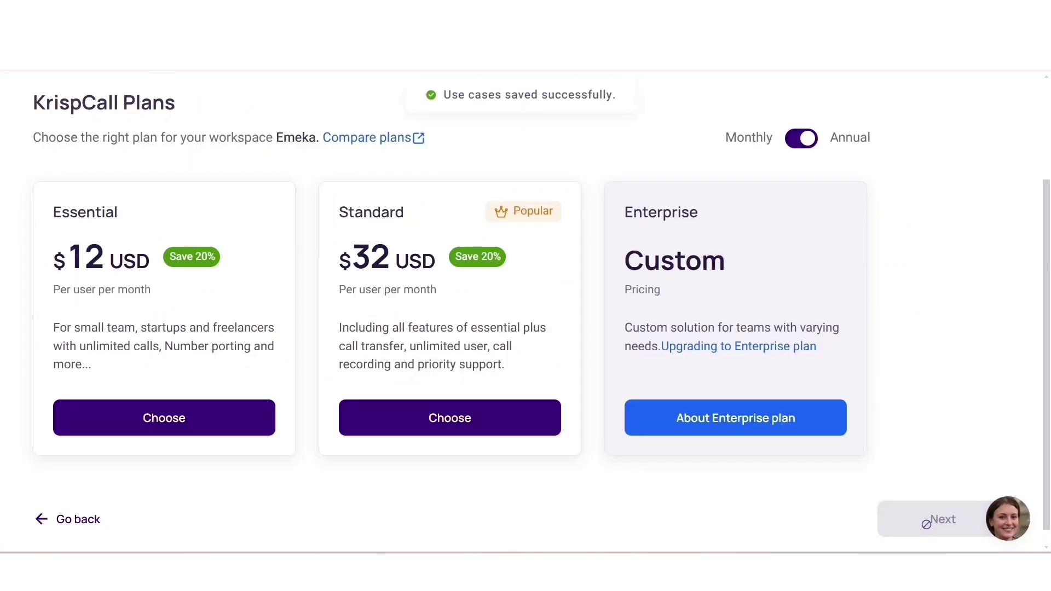
Compare monthly plan prices, then return to annual pricing
drag(34, 137, 175, 137)
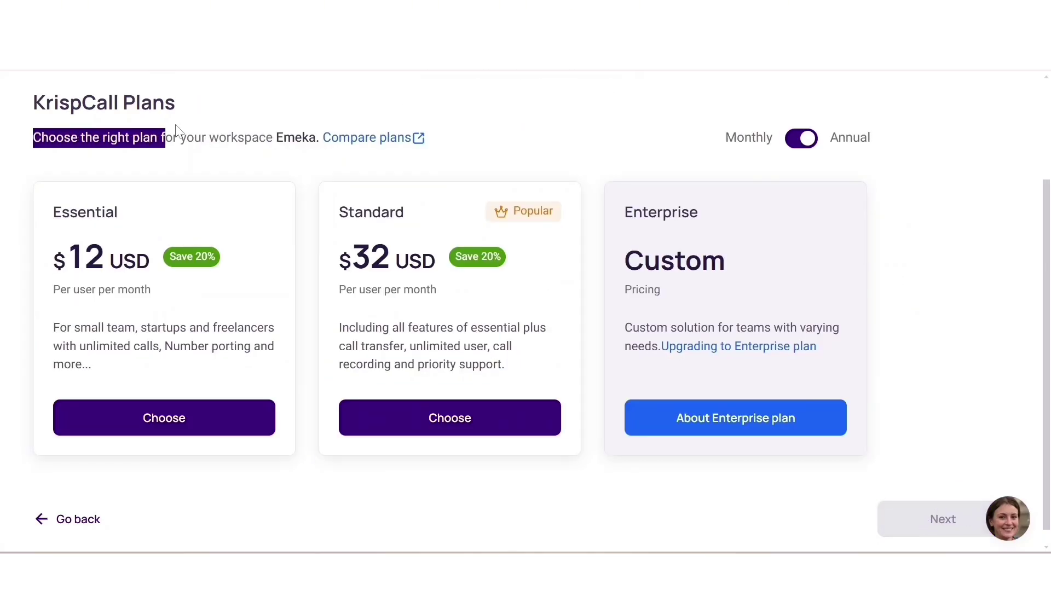
drag(34, 137, 412, 137)
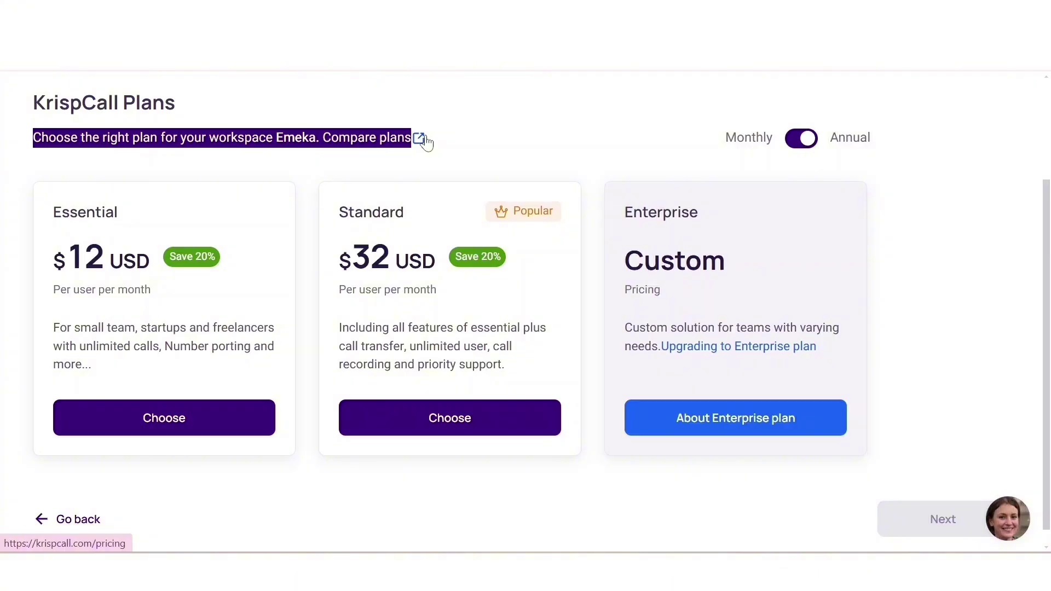
click(383, 316)
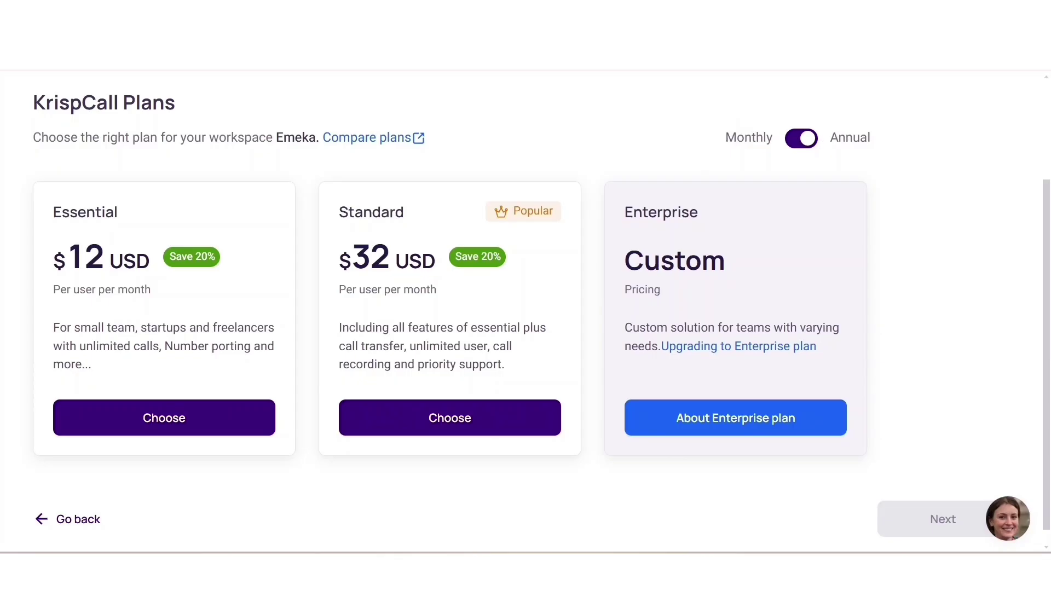
click(808, 148)
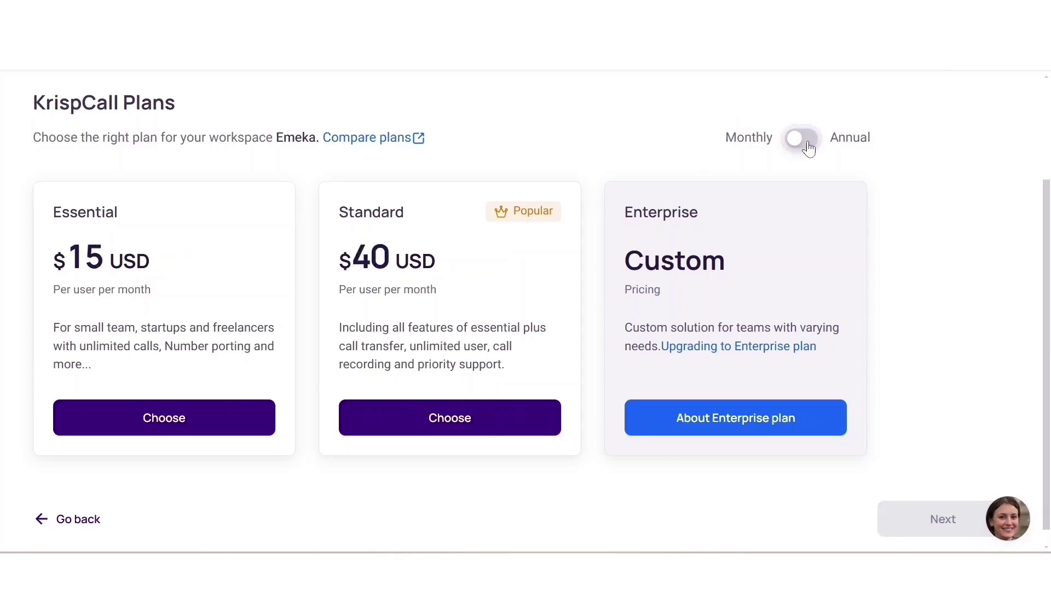
click(809, 148)
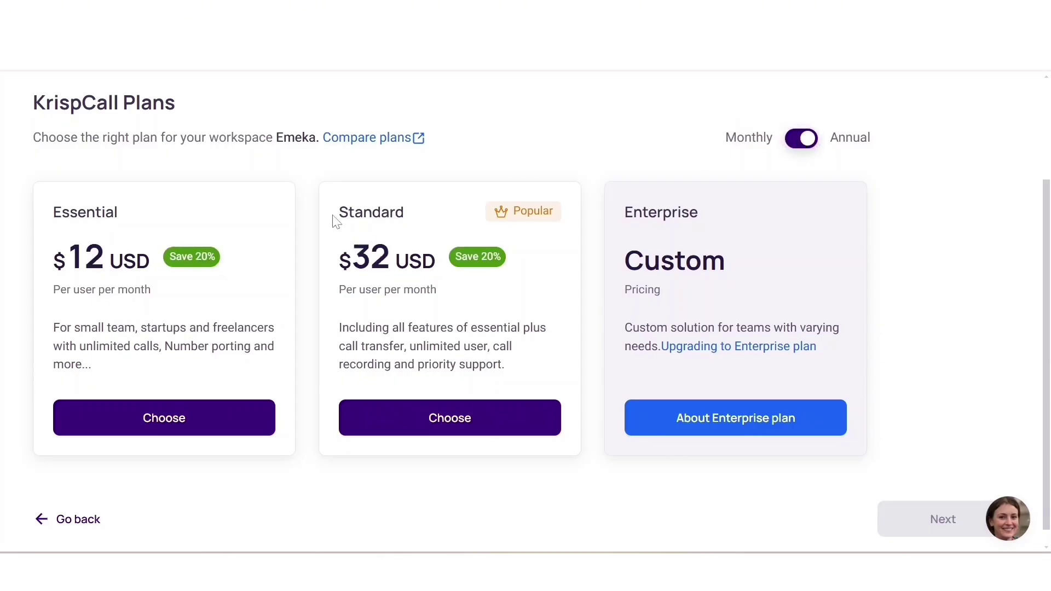
Choose the Standard plan and proceed to its checkout Duration options
drag(335, 216, 427, 228)
click(525, 421)
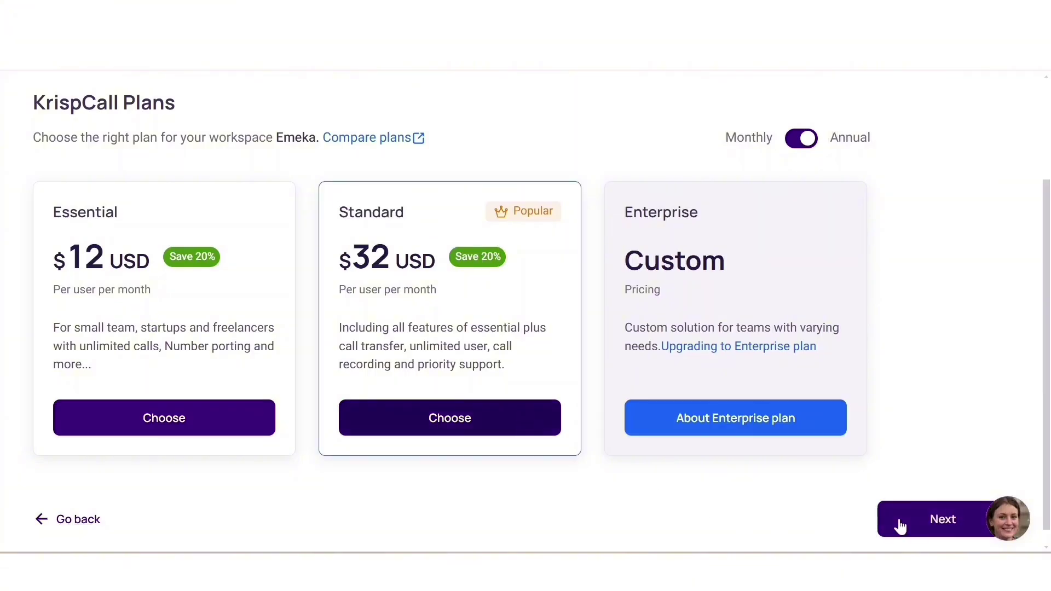
click(902, 523)
drag(31, 112, 133, 121)
drag(44, 163, 137, 165)
drag(31, 203, 171, 200)
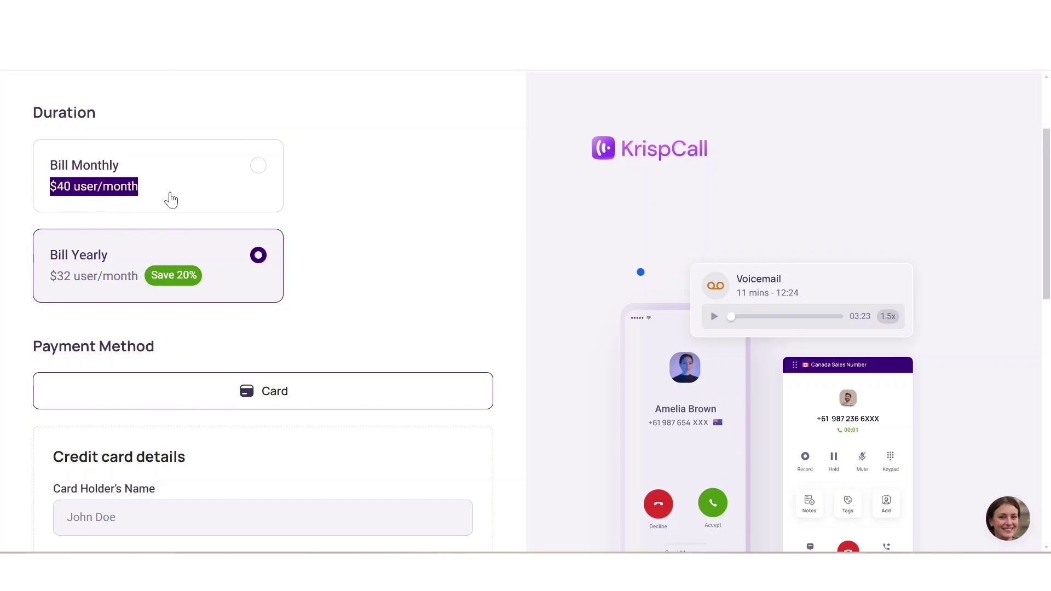
click(172, 200)
click(47, 254)
drag(47, 254, 140, 285)
click(156, 299)
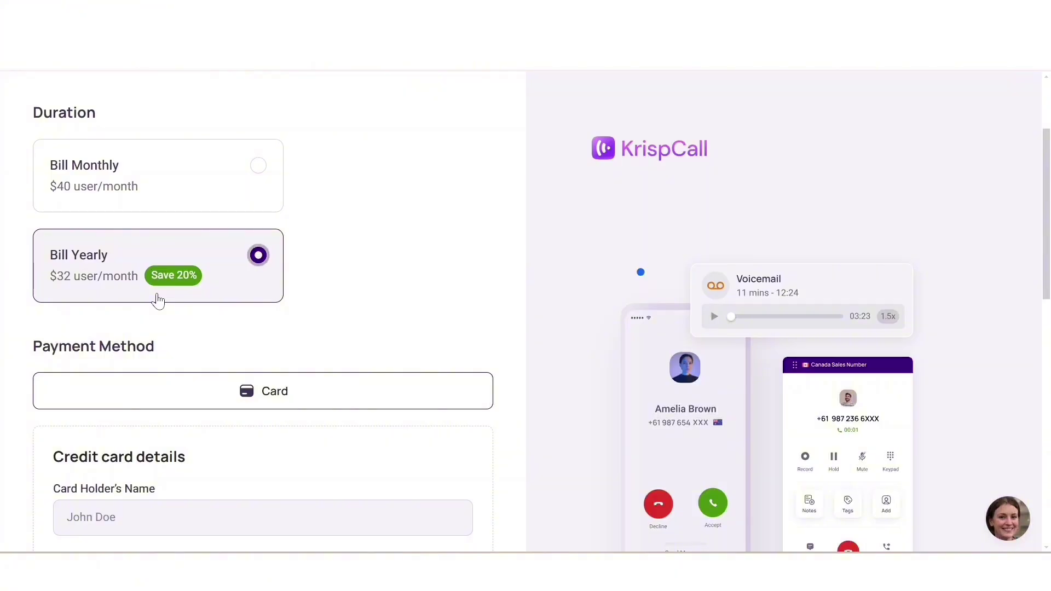
drag(1046, 239, 1048, 462)
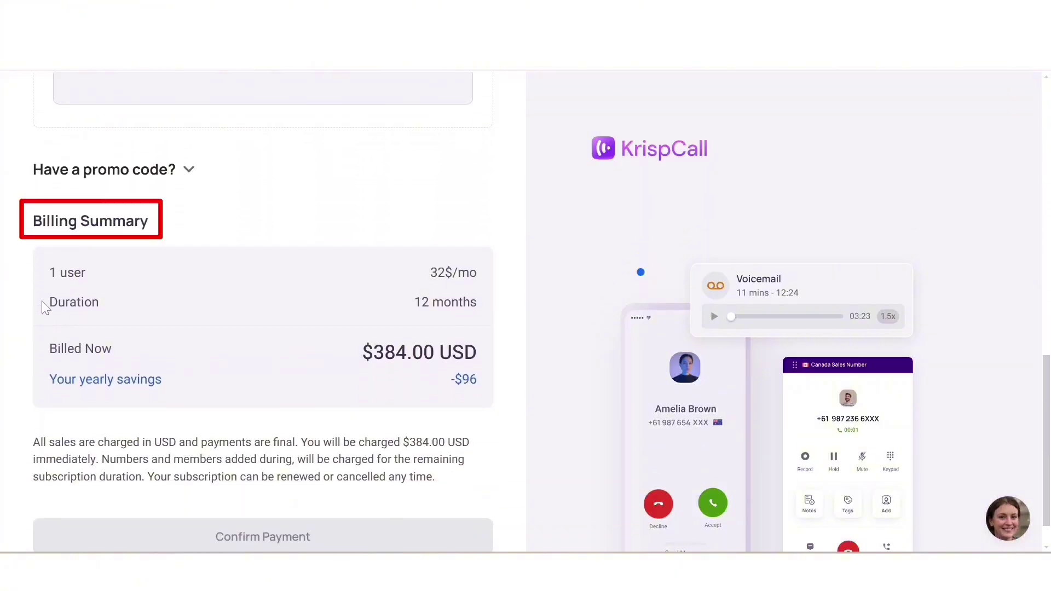
drag(45, 308, 200, 308)
drag(409, 305, 489, 310)
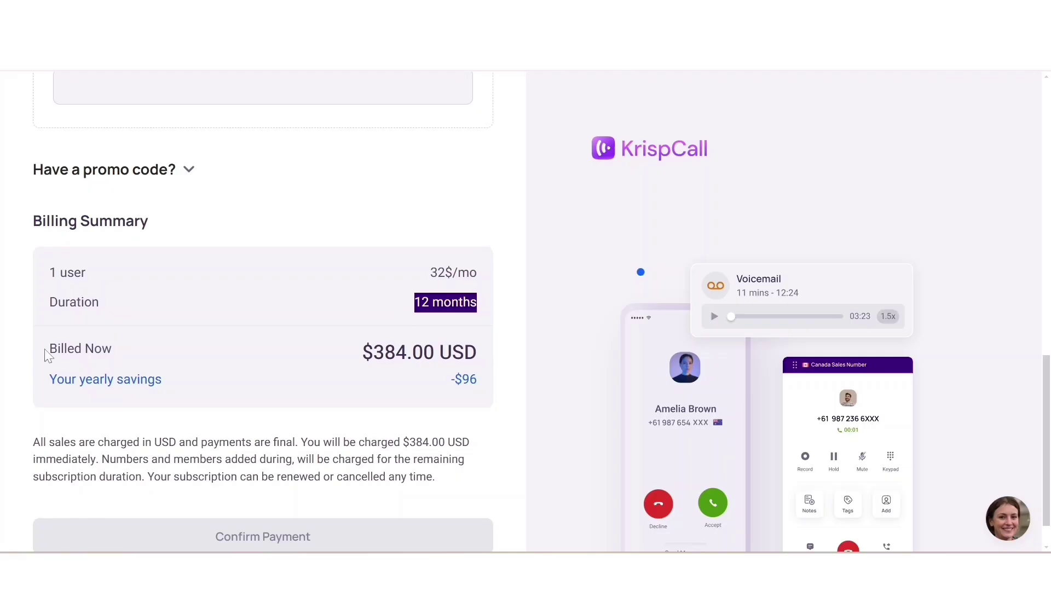
drag(46, 356, 121, 357)
drag(362, 357, 483, 359)
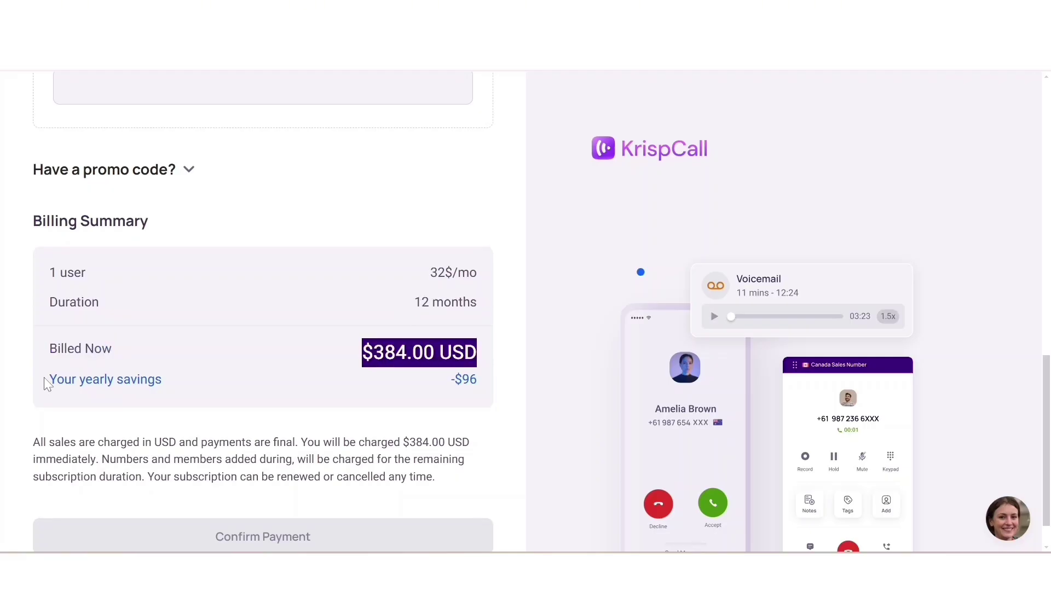
drag(45, 383, 206, 389)
drag(449, 383, 481, 384)
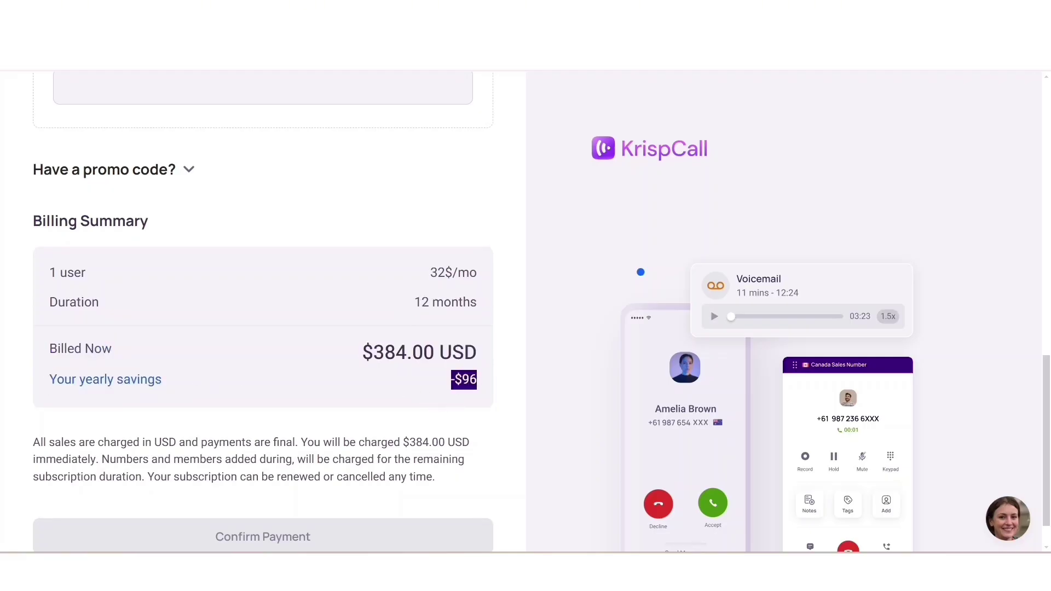
click(491, 389)
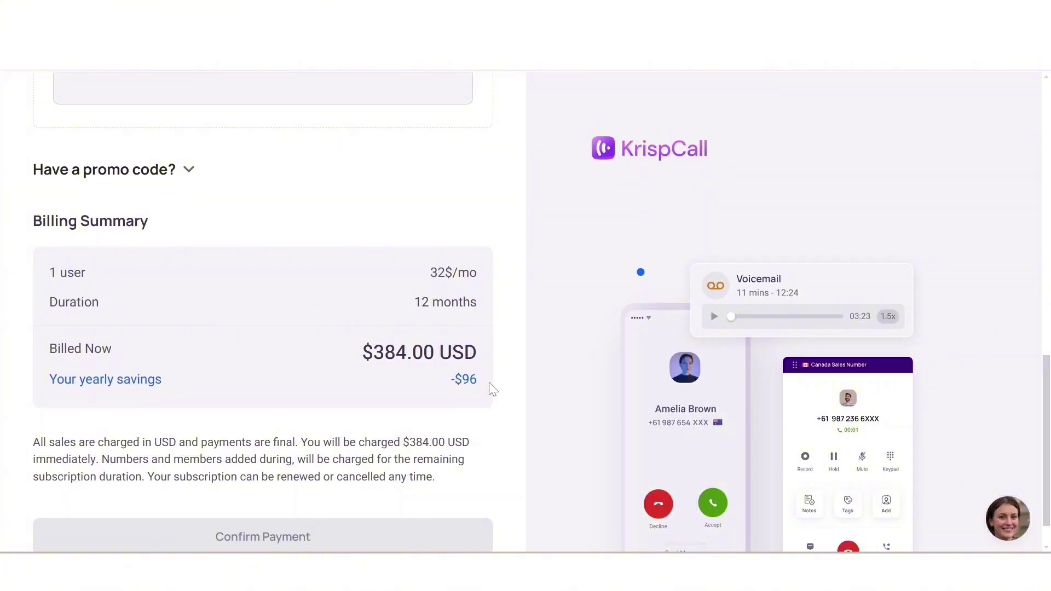
drag(1048, 455, 1048, 131)
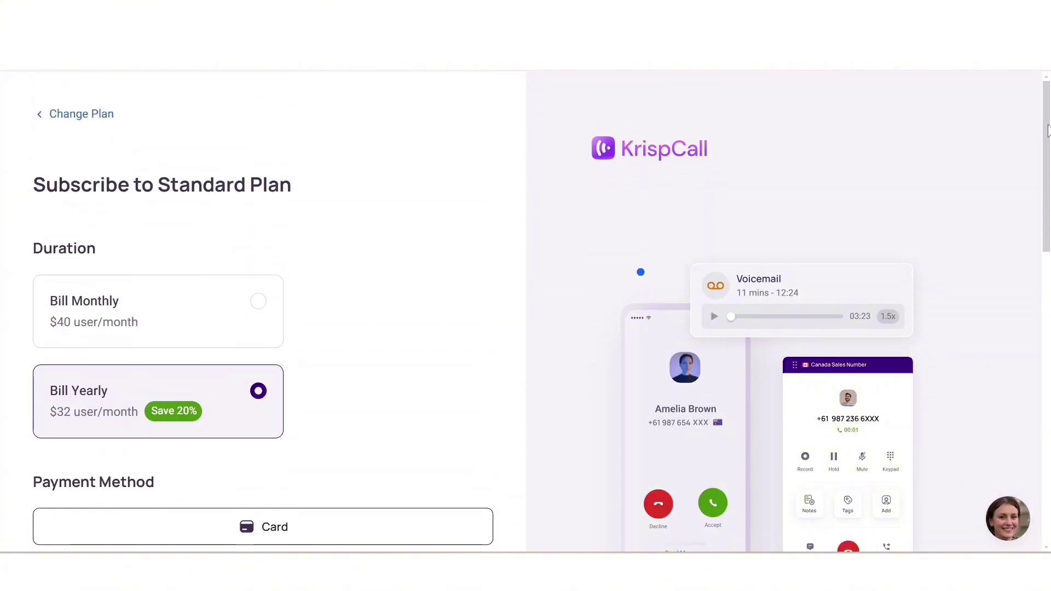
Select Bill Monthly and check the summary: 1 month, $40.00 USD billed now
click(202, 292)
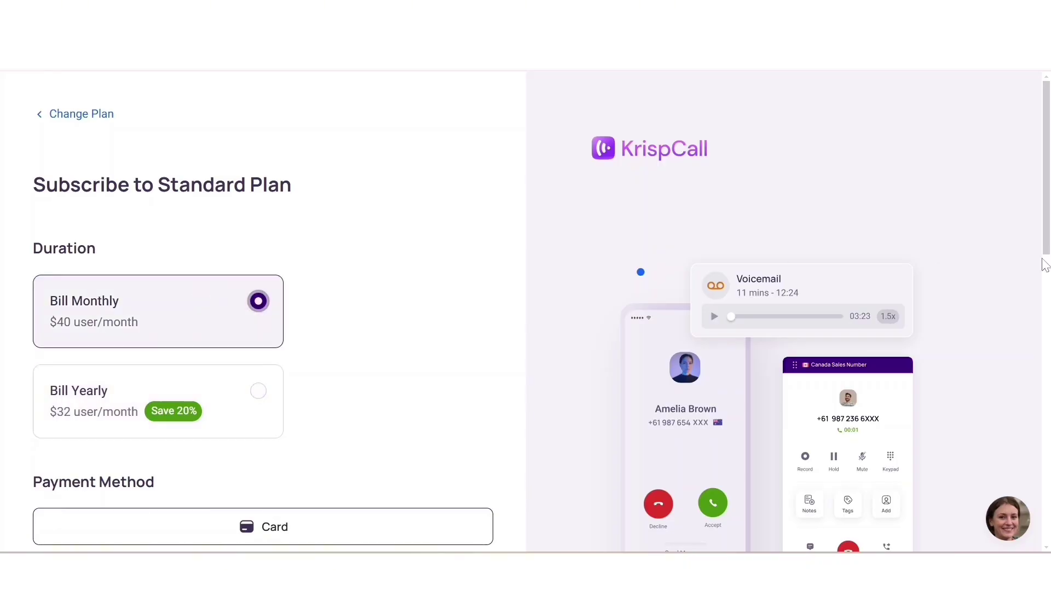
scroll(1049, 205, down, 10)
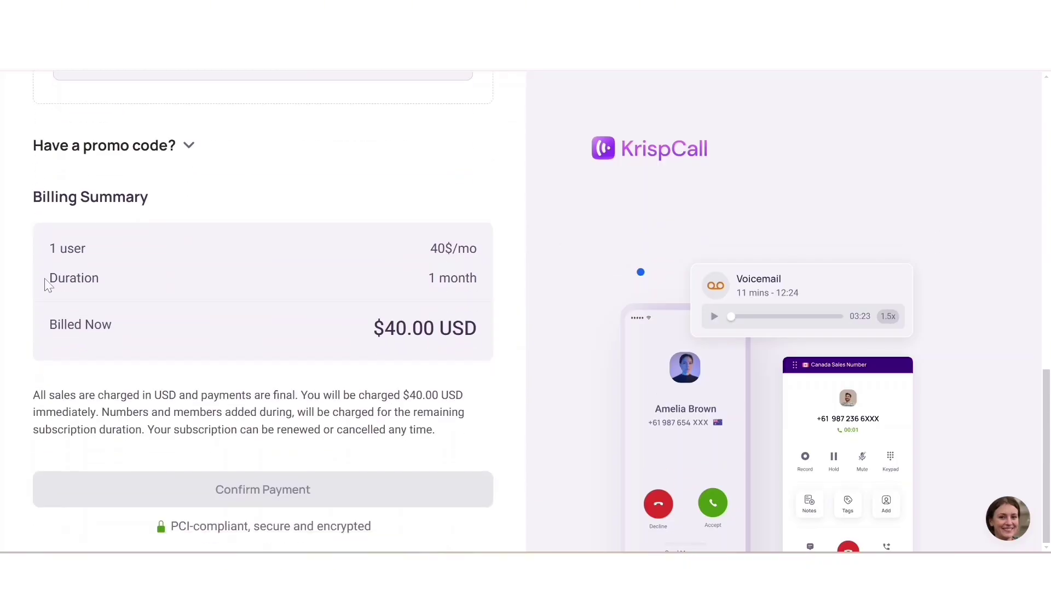
drag(48, 279, 114, 284)
drag(425, 278, 478, 280)
drag(47, 329, 132, 332)
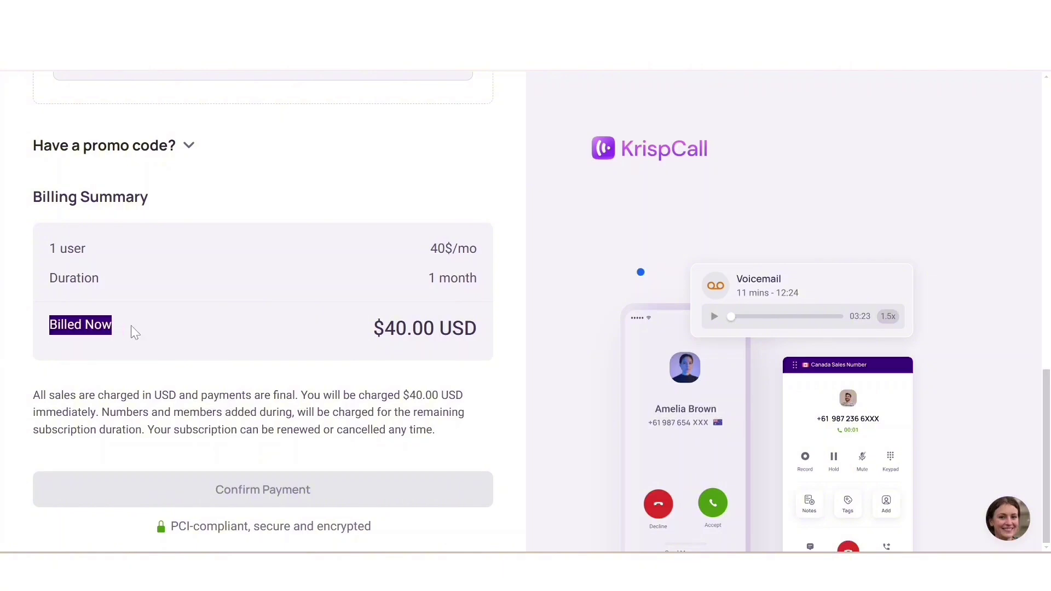
click(368, 331)
drag(368, 330, 477, 330)
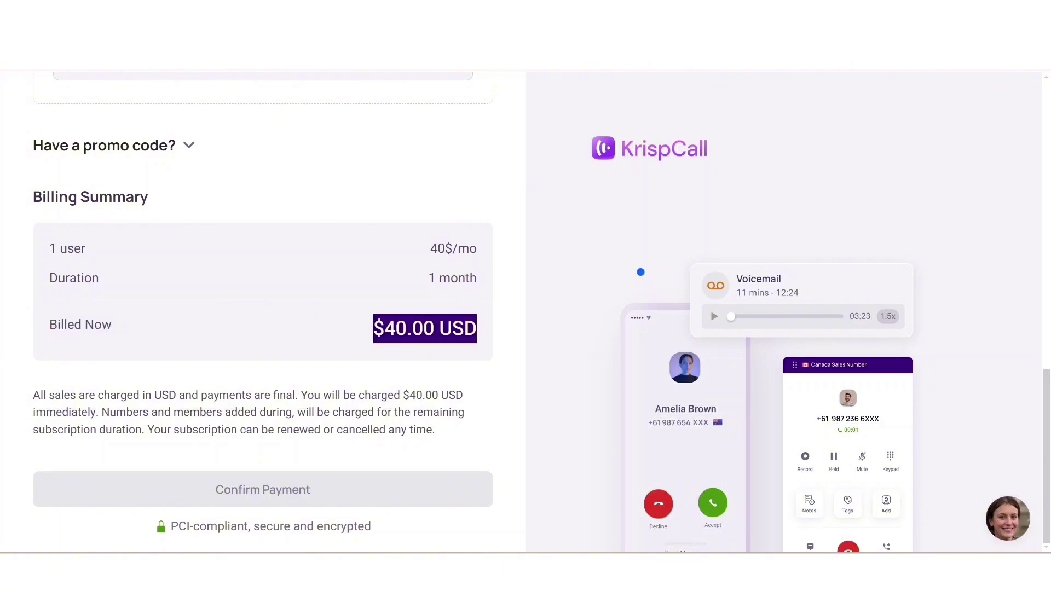
Review the Payment Method and credit card details section
scroll(28, 103, up, 6)
drag(28, 103, 175, 103)
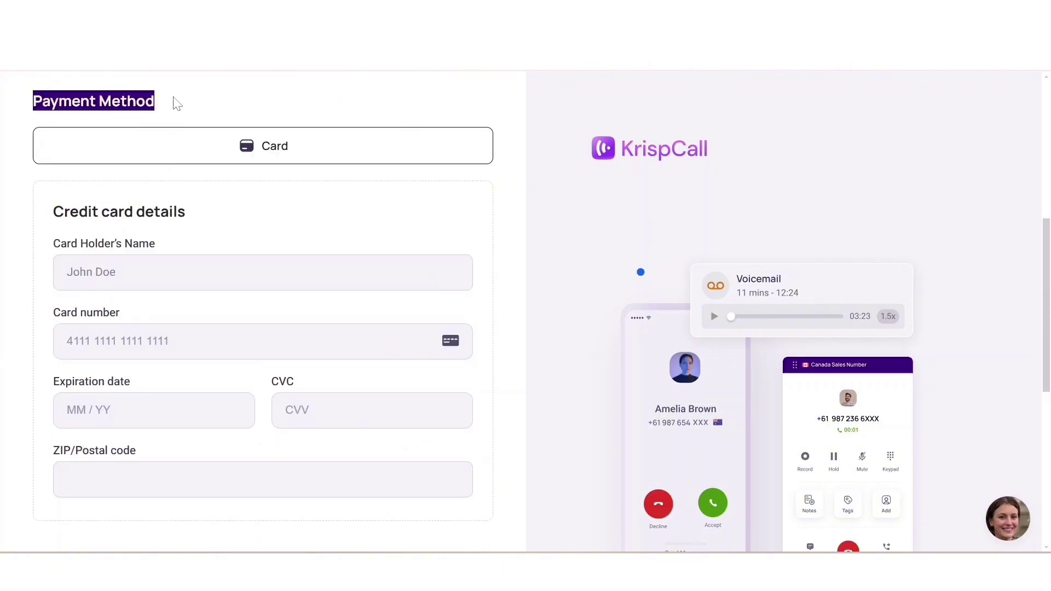
click(176, 103)
drag(52, 212, 186, 221)
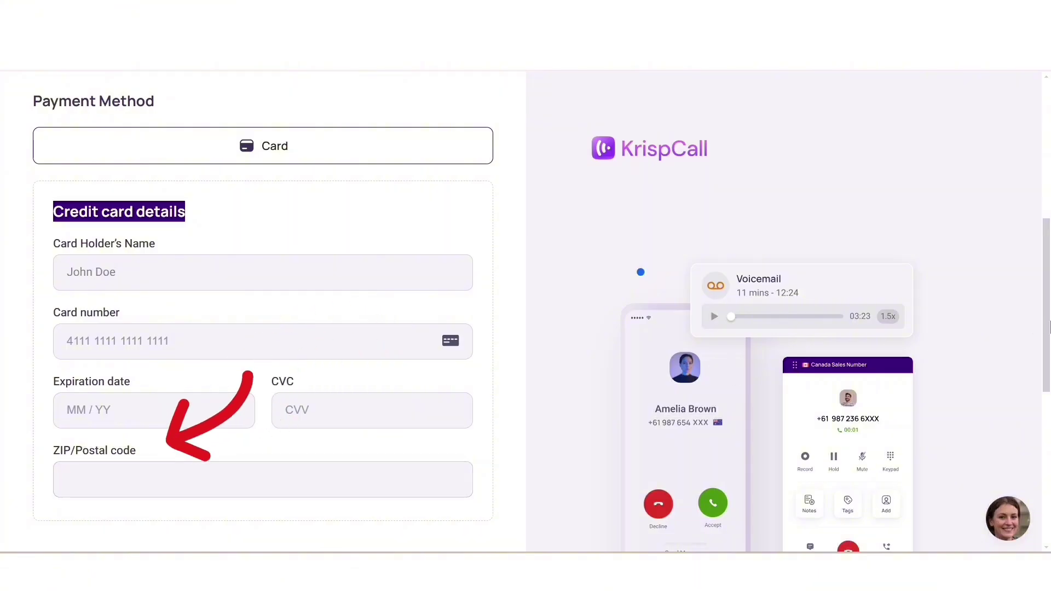
drag(1050, 327, 1049, 482)
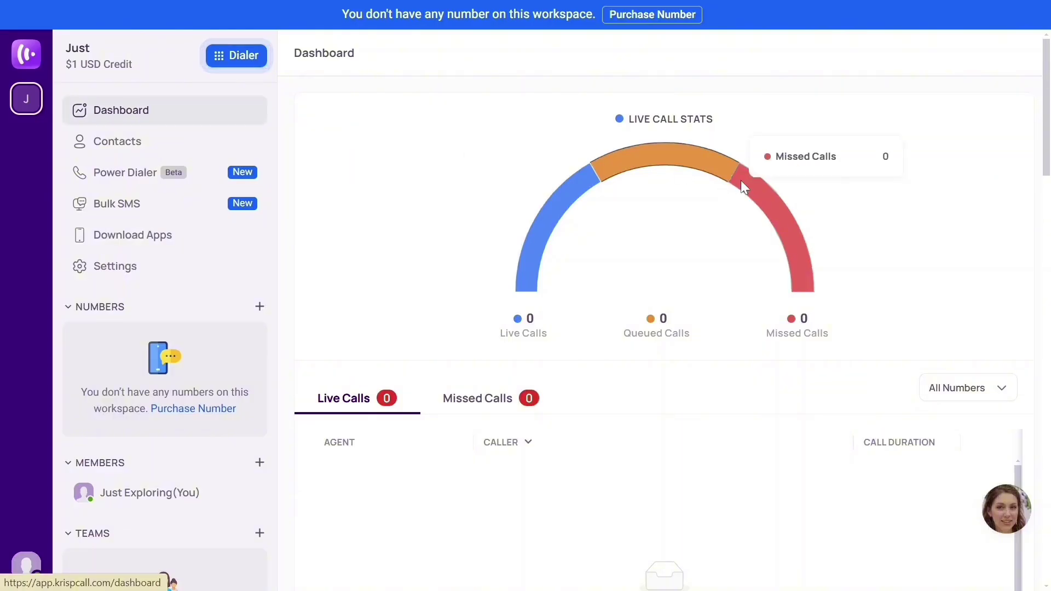
Visit the Download Apps page, then go to Settings to reach My Account
click(116, 236)
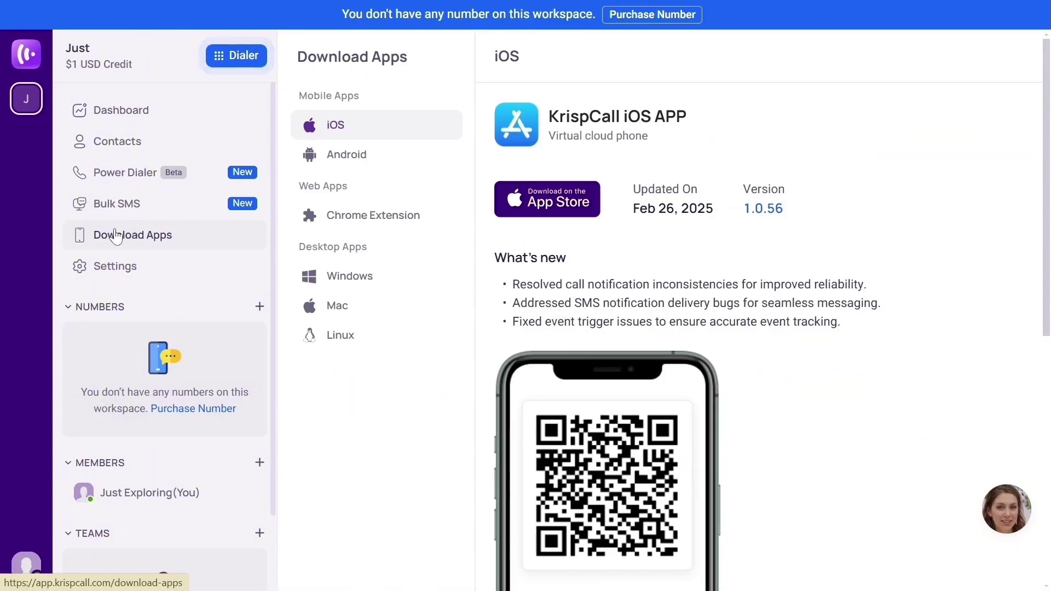
click(199, 273)
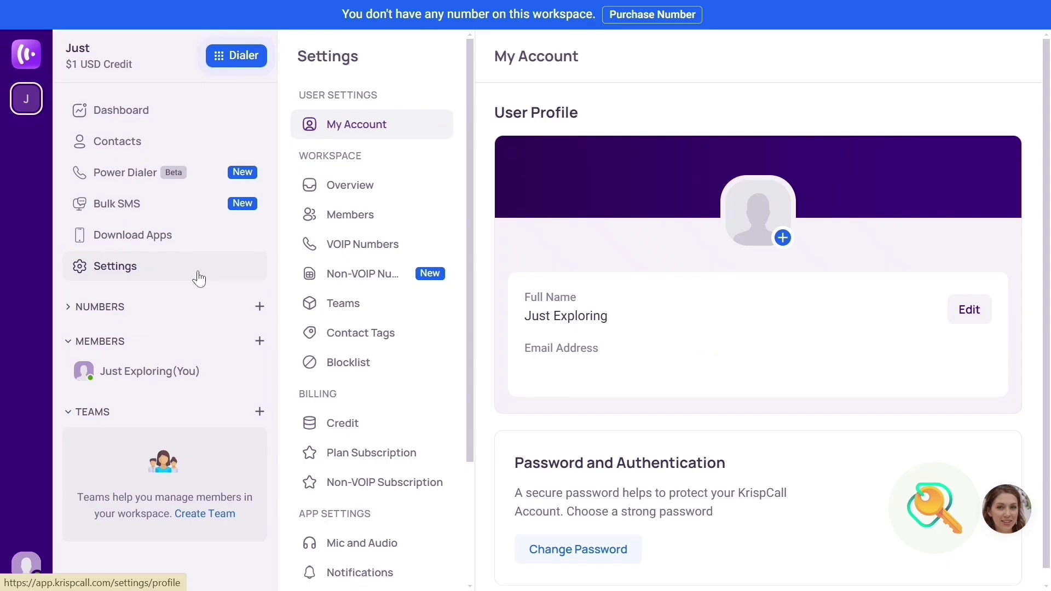